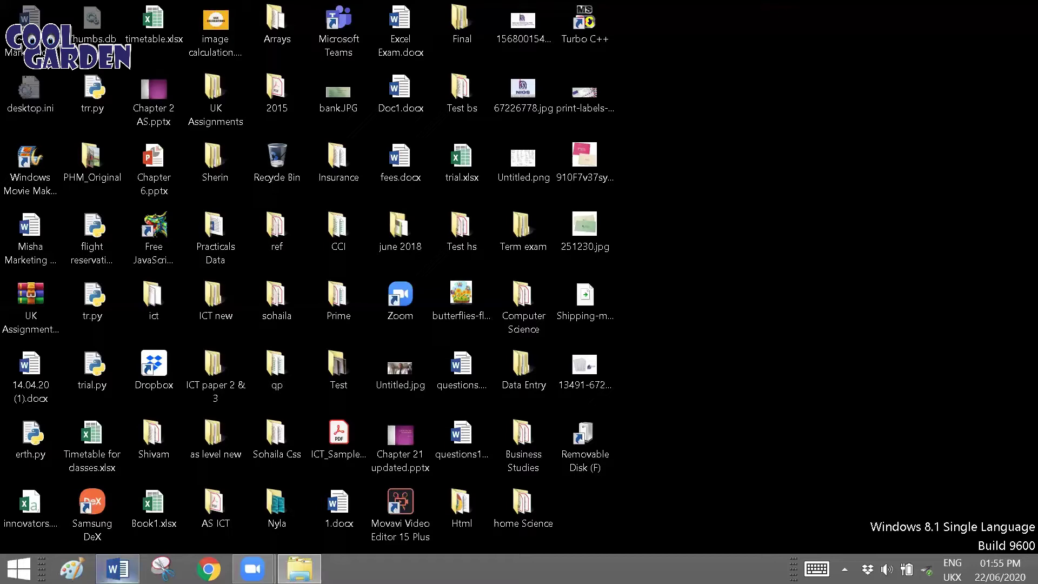
Switch to Word and look through the sample product, envelope and printed address label pictures in the three-page document
{"action": "left_click", "coordinate": [121, 565]}
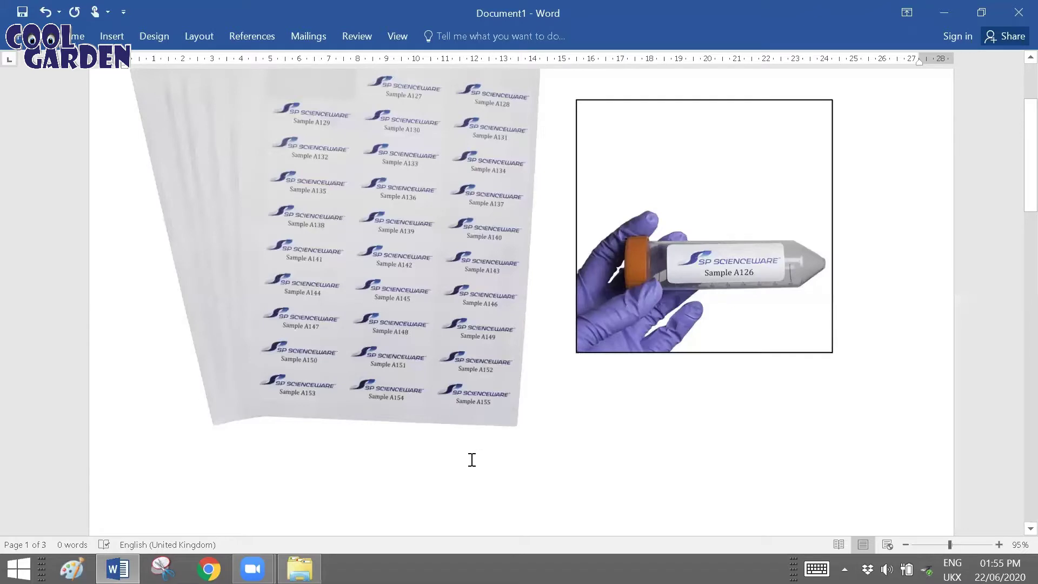
{"action": "scroll", "coordinate": [470, 457], "scroll_direction": "down", "scroll_amount": 10}
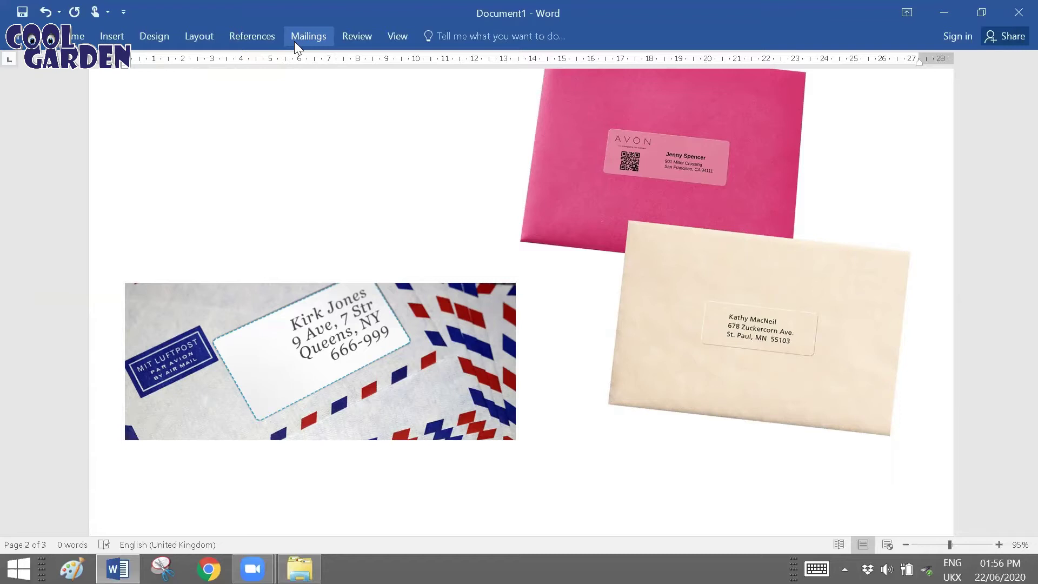
{"action": "scroll", "coordinate": [457, 412], "scroll_direction": "down", "scroll_amount": 6}
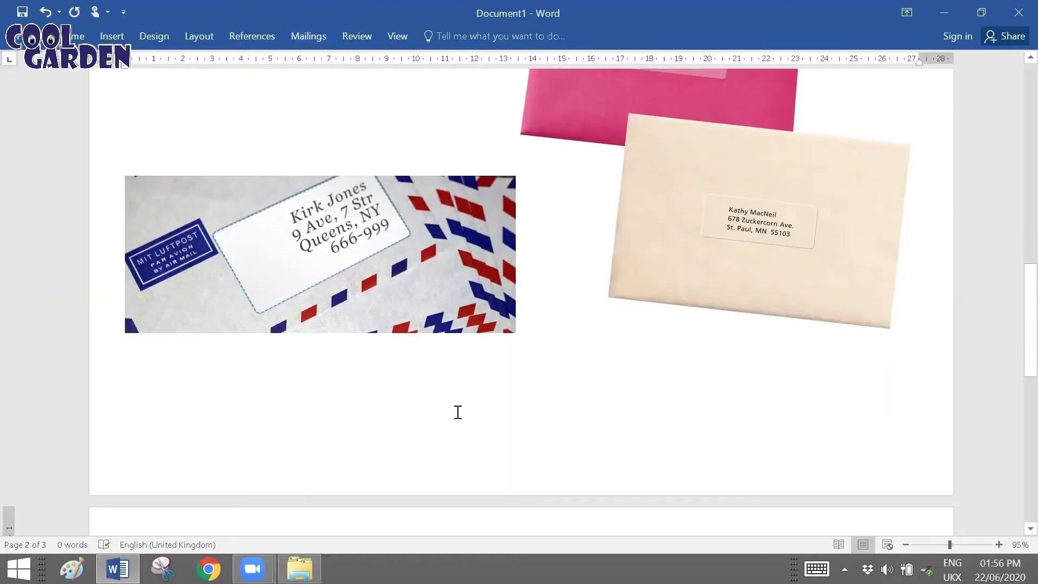
{"action": "scroll", "coordinate": [480, 422], "scroll_direction": "down", "scroll_amount": 6}
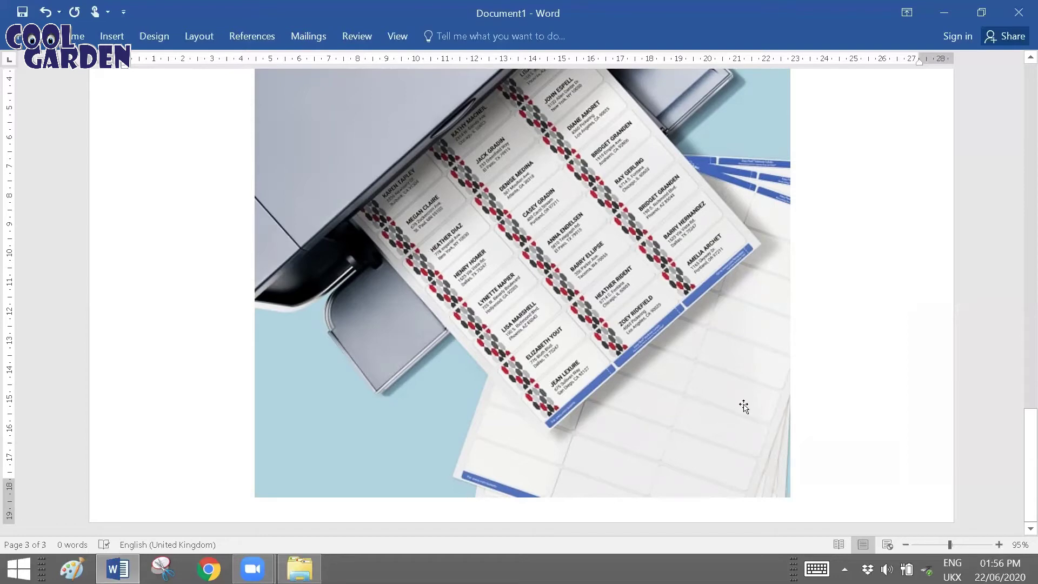
{"action": "scroll", "coordinate": [745, 406], "scroll_direction": "up", "scroll_amount": 10}
{"action": "scroll", "coordinate": [756, 408], "scroll_direction": "up", "scroll_amount": 10}
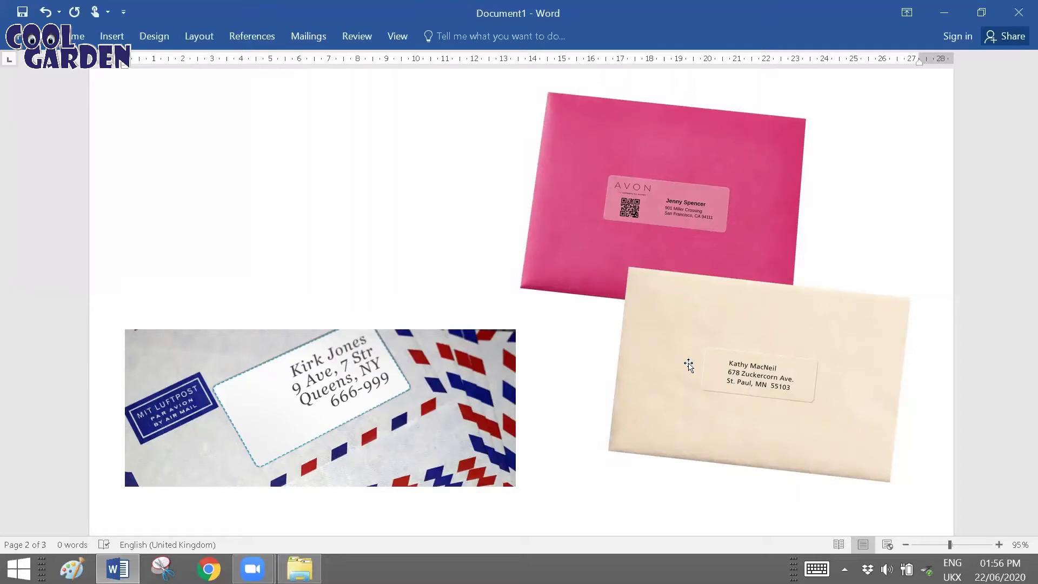
{"action": "scroll", "coordinate": [656, 387], "scroll_direction": "down", "scroll_amount": 10}
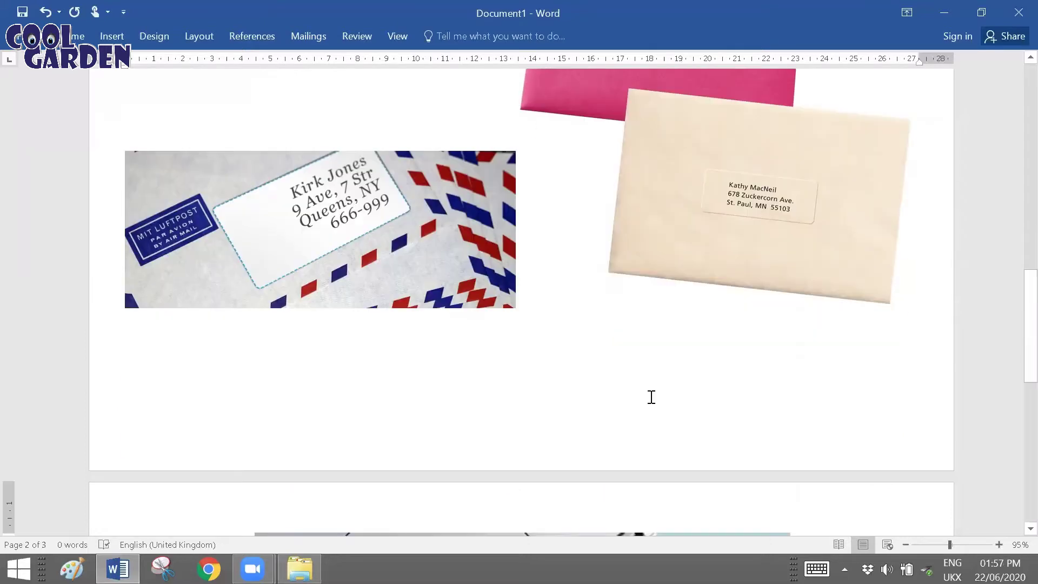
{"action": "scroll", "coordinate": [644, 407], "scroll_direction": "down", "scroll_amount": 7}
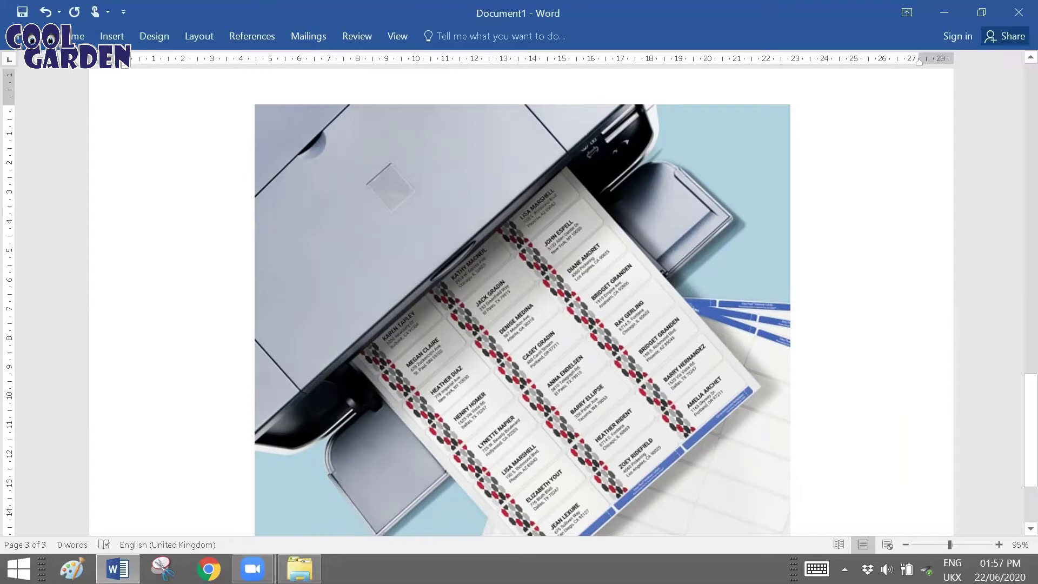
{"action": "scroll", "coordinate": [422, 435], "scroll_direction": "up", "scroll_amount": 1}
{"action": "scroll", "coordinate": [422, 435], "scroll_direction": "up", "scroll_amount": 10}
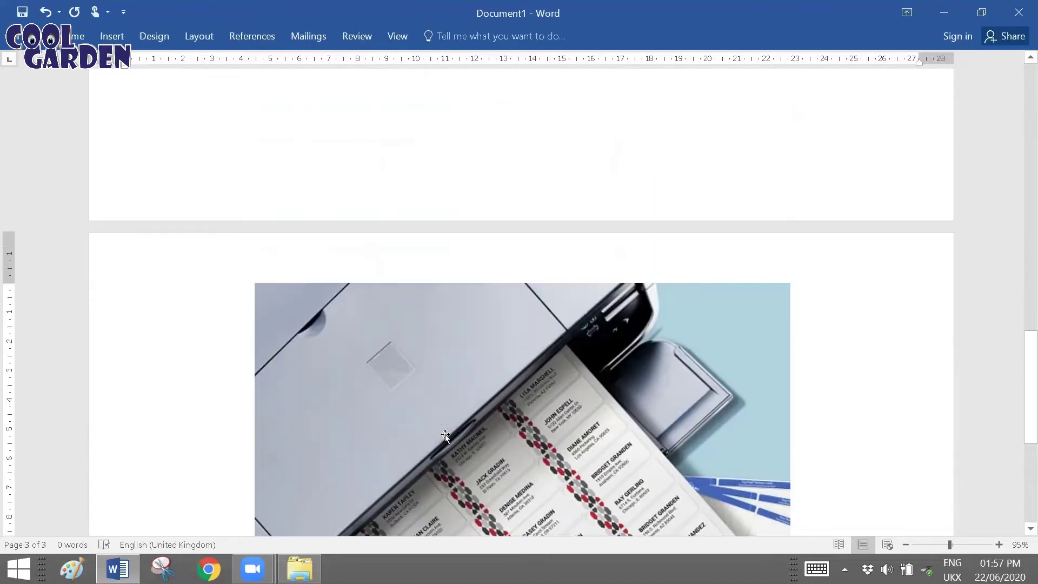
{"action": "scroll", "coordinate": [446, 435], "scroll_direction": "up", "scroll_amount": 10}
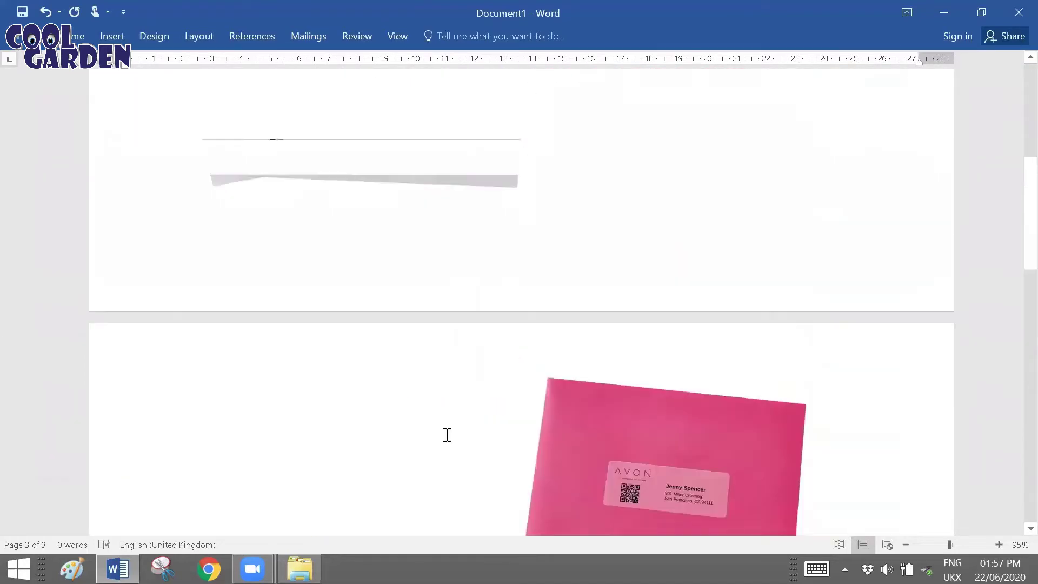
{"action": "scroll", "coordinate": [446, 428], "scroll_direction": "up", "scroll_amount": 2}
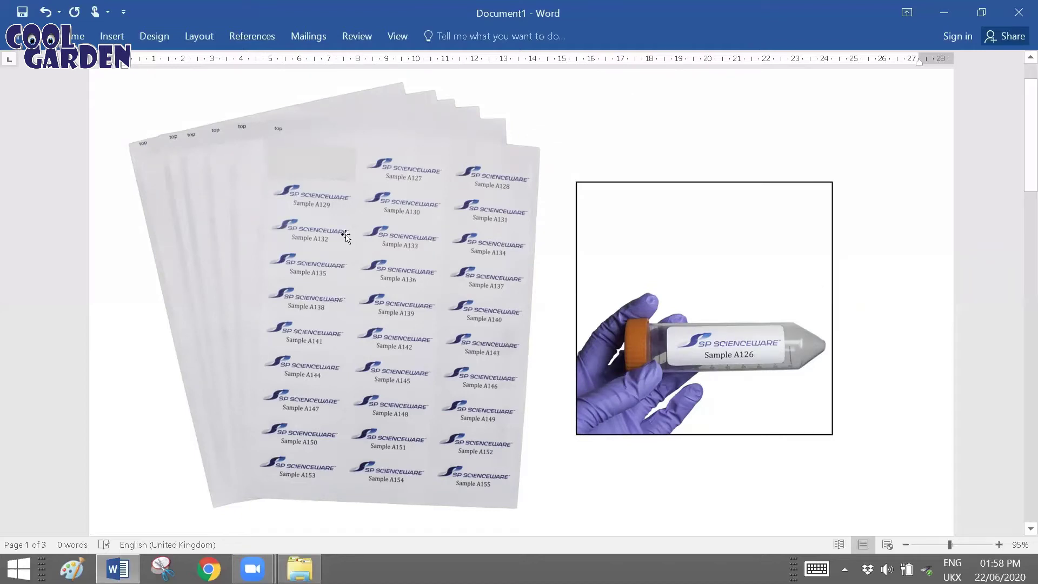
Create a new blank document
{"action": "left_click", "coordinate": [80, 36]}
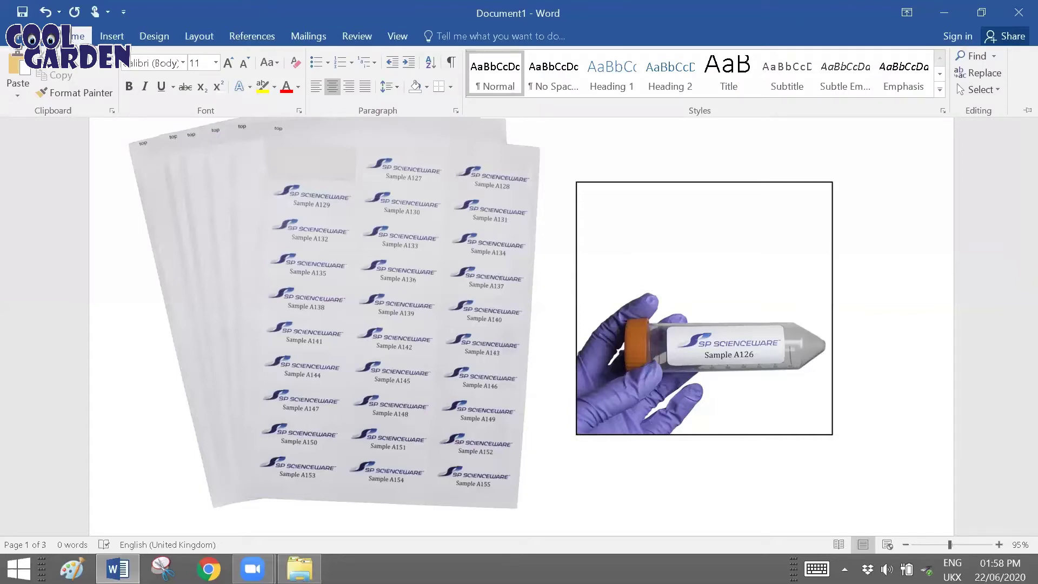
{"action": "left_click", "coordinate": [19, 36]}
{"action": "left_click", "coordinate": [44, 92]}
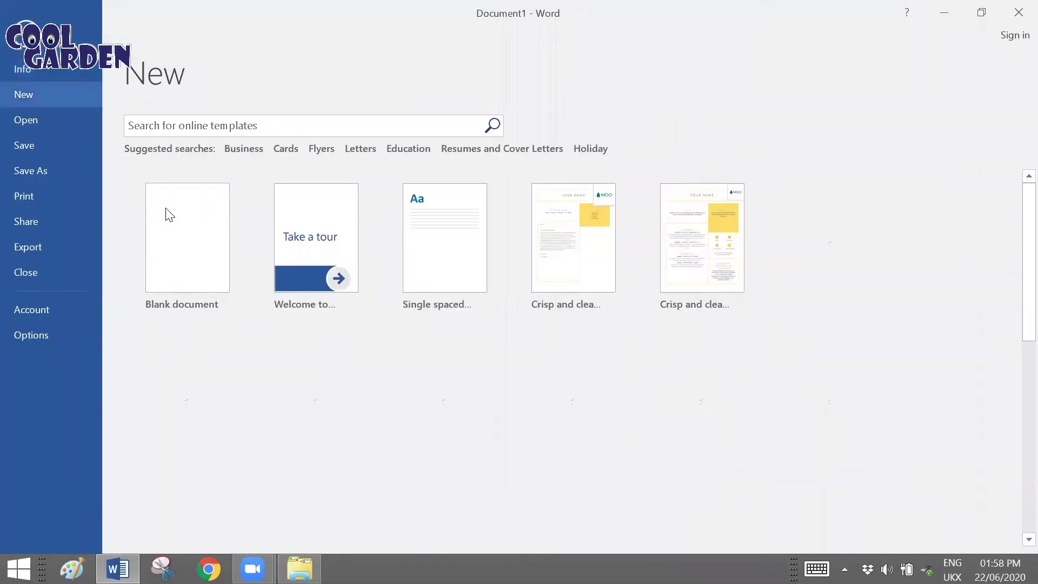
{"action": "left_click", "coordinate": [170, 215]}
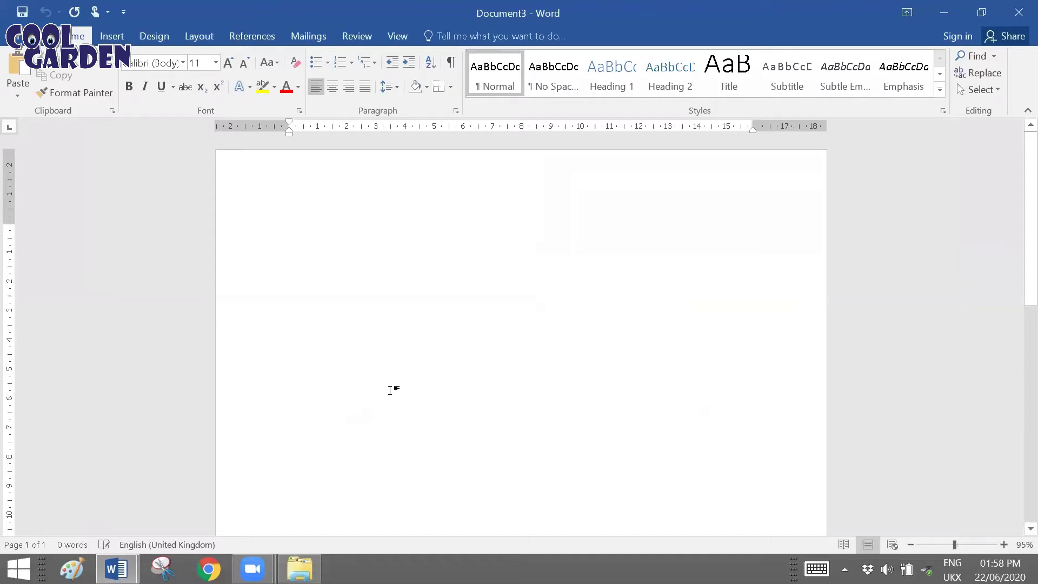
Start the Step-by-Step Mail Merge Wizard with Labels as the document type and advance to choosing the starting document
{"action": "left_click", "coordinate": [317, 35]}
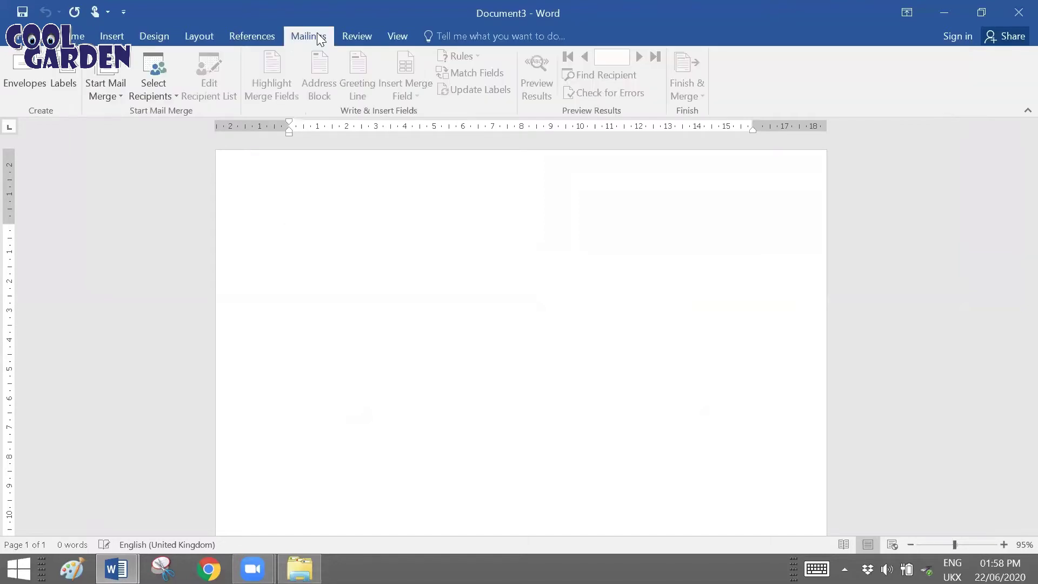
{"action": "left_click", "coordinate": [119, 97]}
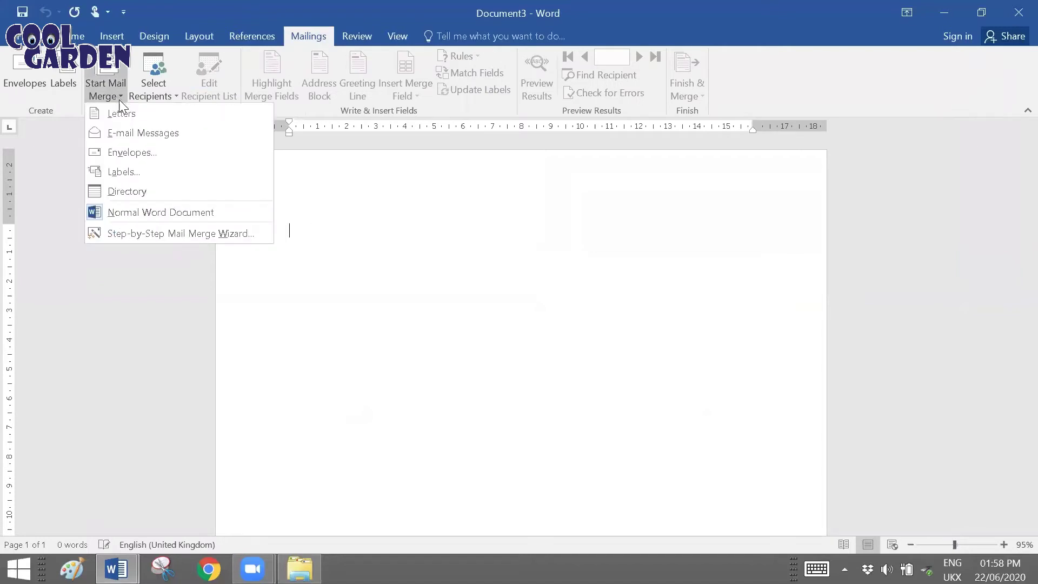
{"action": "left_click", "coordinate": [123, 234]}
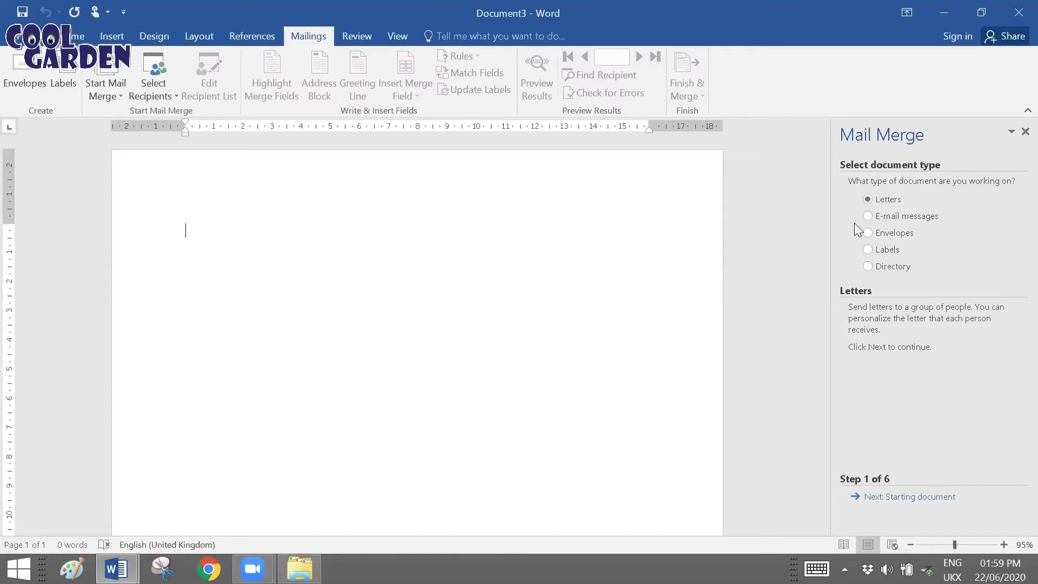
{"action": "left_click", "coordinate": [869, 250]}
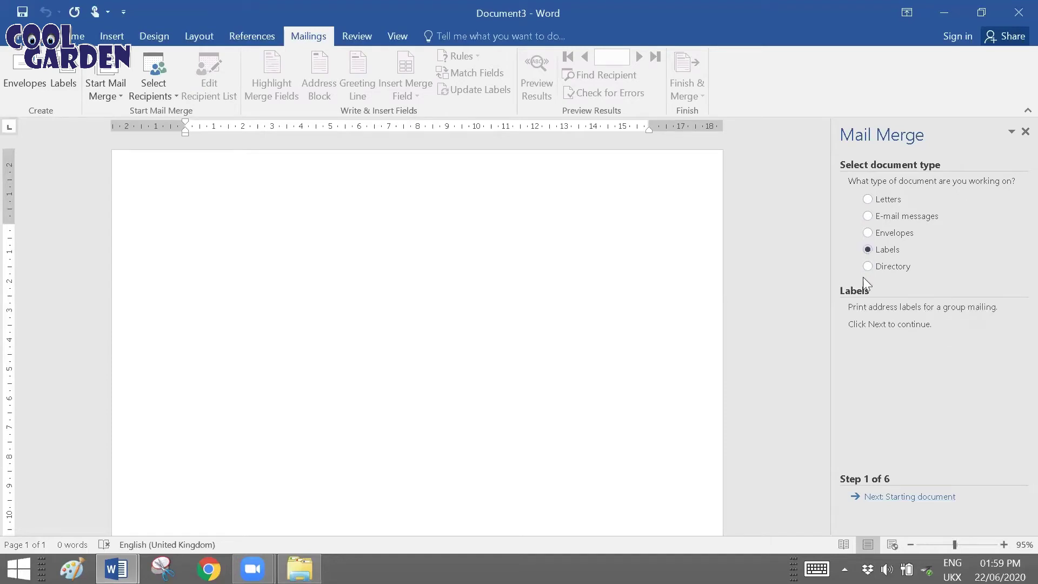
{"action": "left_click", "coordinate": [910, 497]}
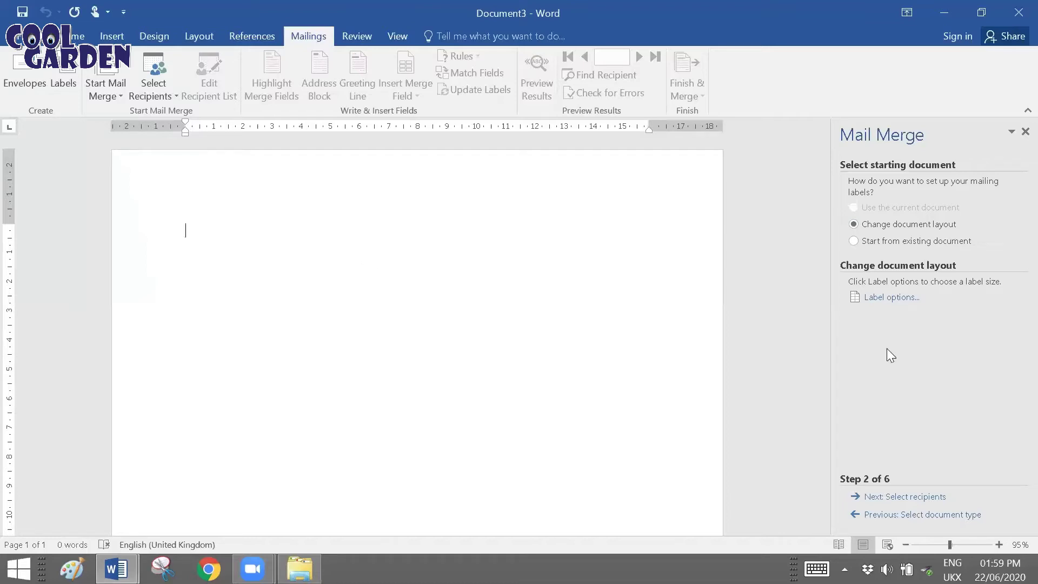
Change the document layout to Microsoft 30 Per Page address labels, 2.54 cm high and 6.67 cm wide, for page printers
{"action": "left_click", "coordinate": [885, 297]}
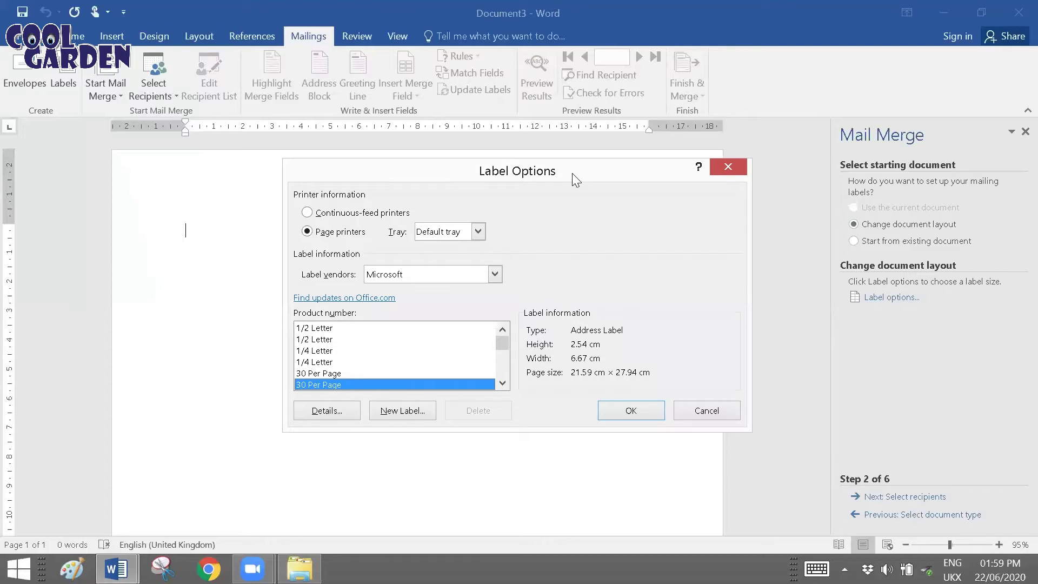
{"action": "left_click_drag", "start_coordinate": [572, 173], "coordinate": [535, 151]}
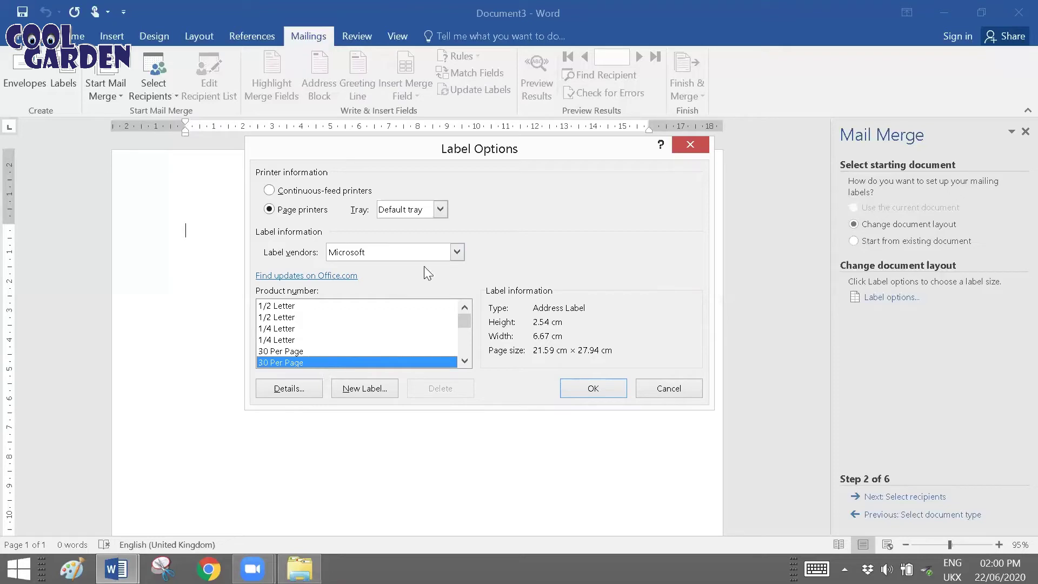
{"action": "left_click", "coordinate": [456, 252]}
{"action": "mouse_move", "coordinate": [457, 274]}
{"action": "left_mouse_down"}
{"action": "mouse_move", "coordinate": [459, 326]}
{"action": "mouse_move", "coordinate": [468, 277]}
{"action": "left_mouse_up"}
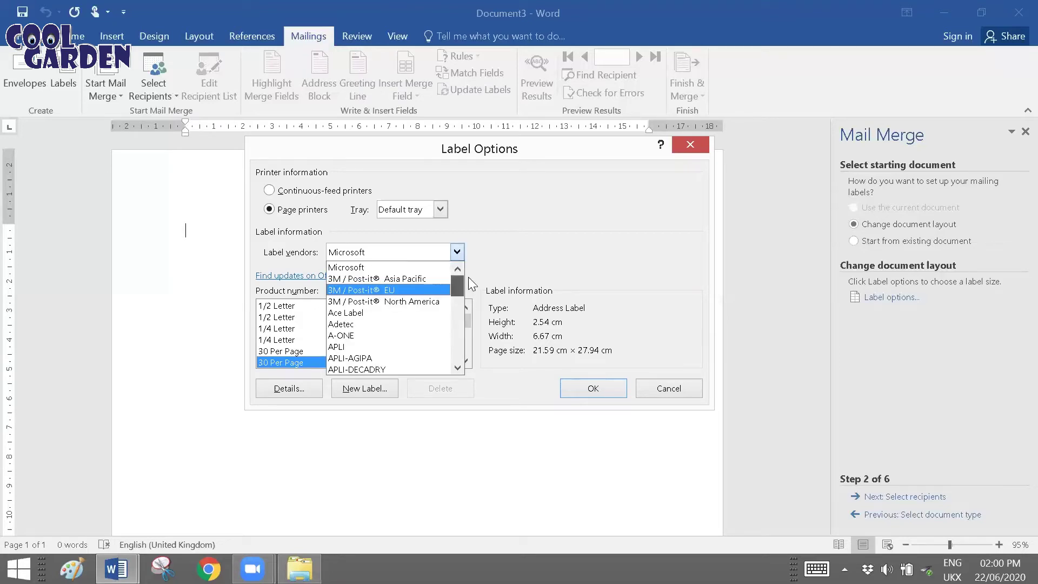
{"action": "left_click", "coordinate": [491, 226]}
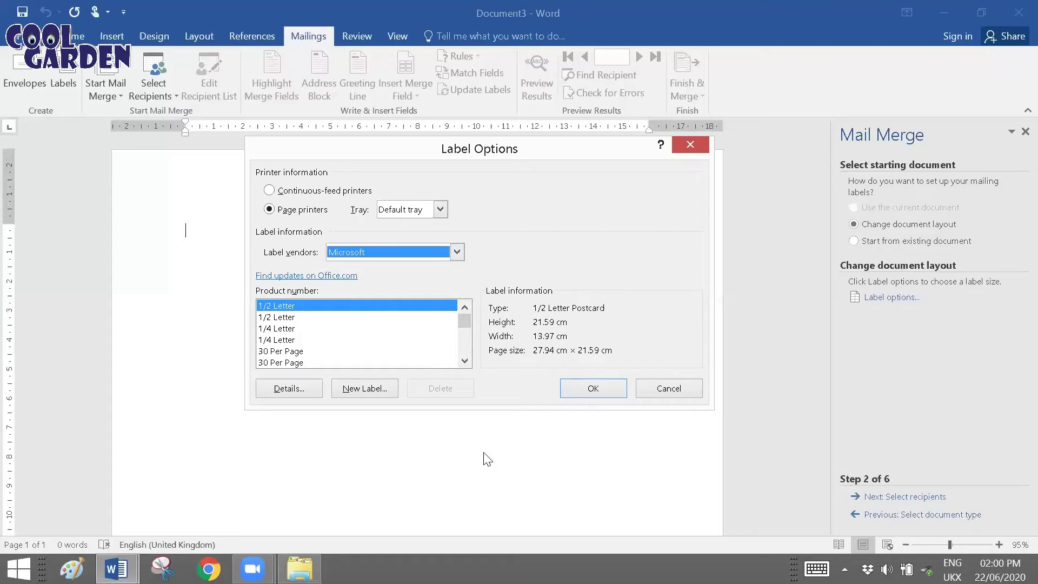
{"action": "left_click", "coordinate": [594, 388]}
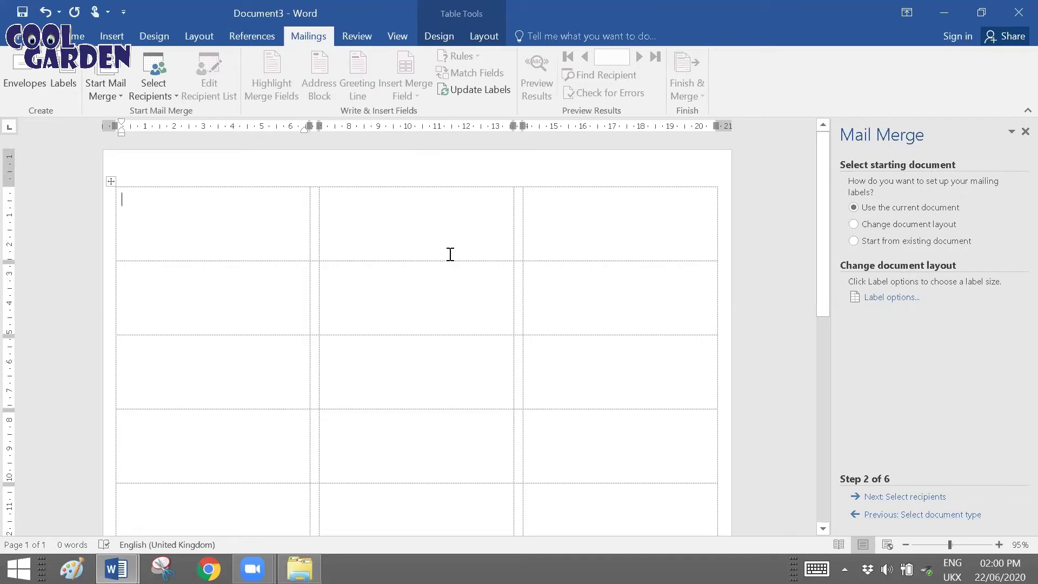
Turn the gridlines of the label table off and back on
{"action": "left_click", "coordinate": [445, 238]}
{"action": "left_click", "coordinate": [493, 42]}
{"action": "left_click", "coordinate": [58, 83]}
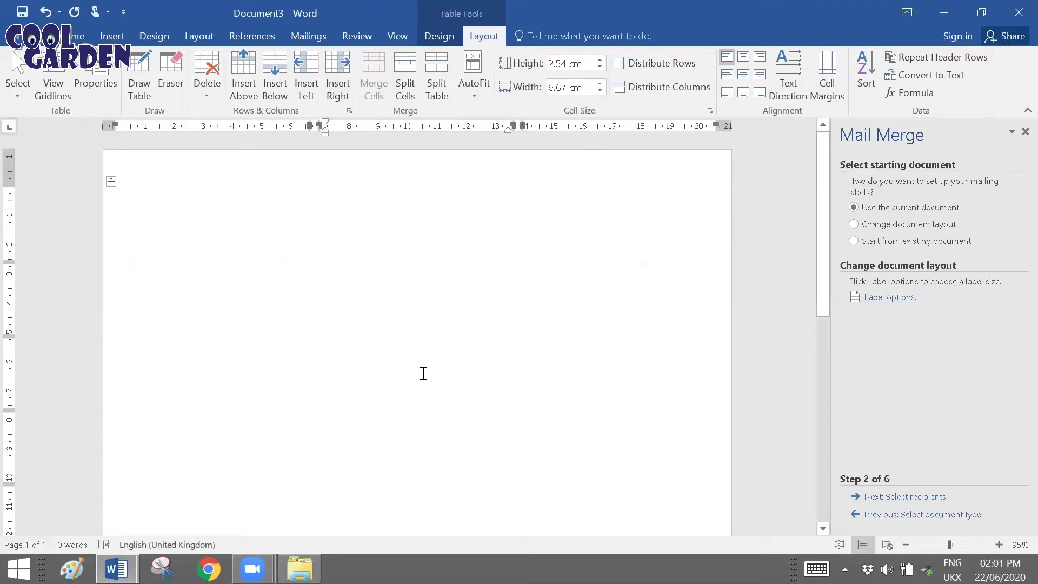
{"action": "left_click", "coordinate": [49, 84]}
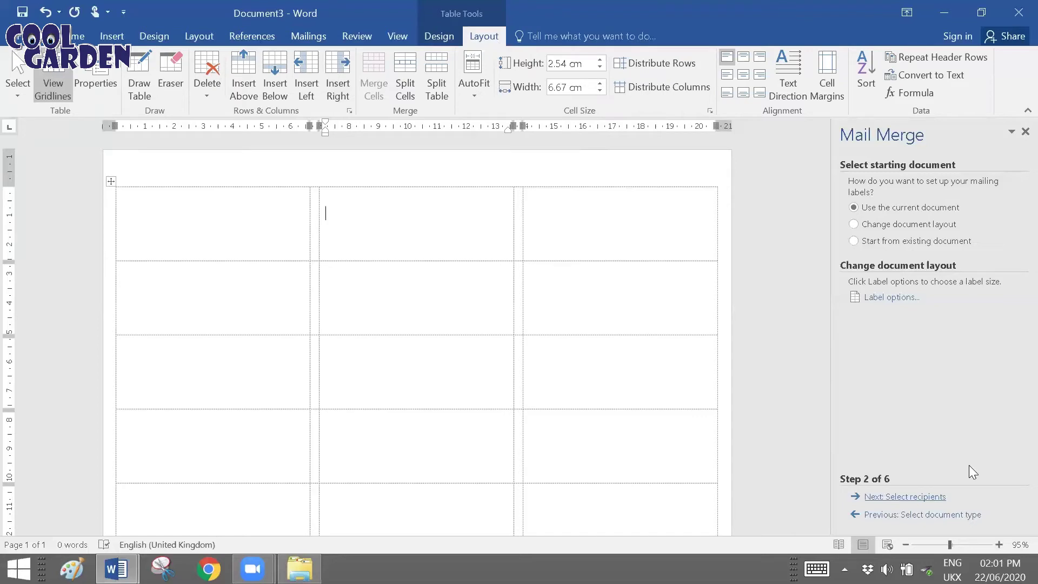
Use the existing list datasource2.xlsx from NIOS X\Practicals Data\Word Files\Mail Merging on the removable disk as recipients, with table 'Sheet 1$' and first-row headers
{"action": "left_click", "coordinate": [892, 497]}
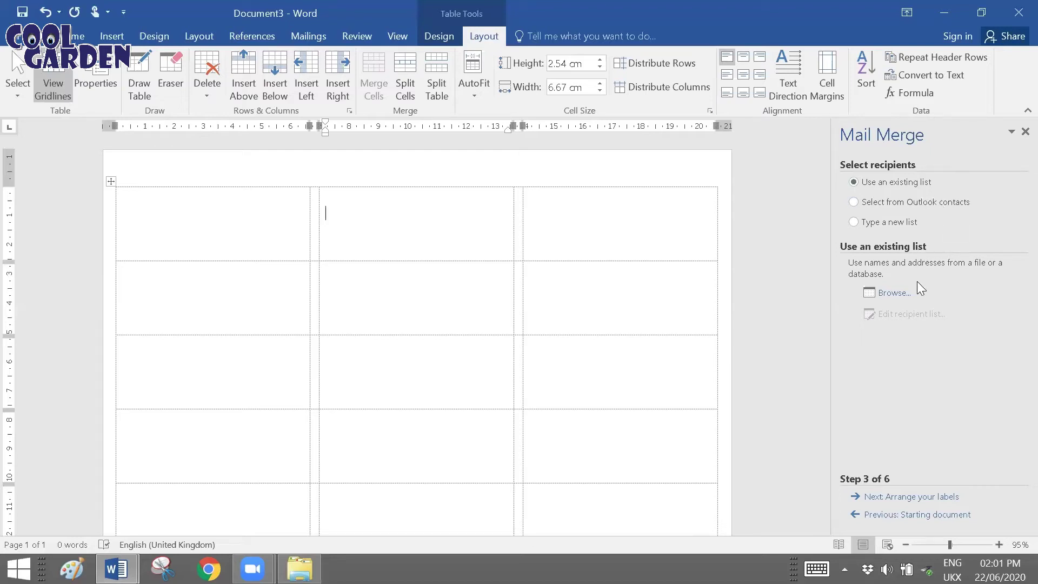
{"action": "left_click", "coordinate": [894, 293]}
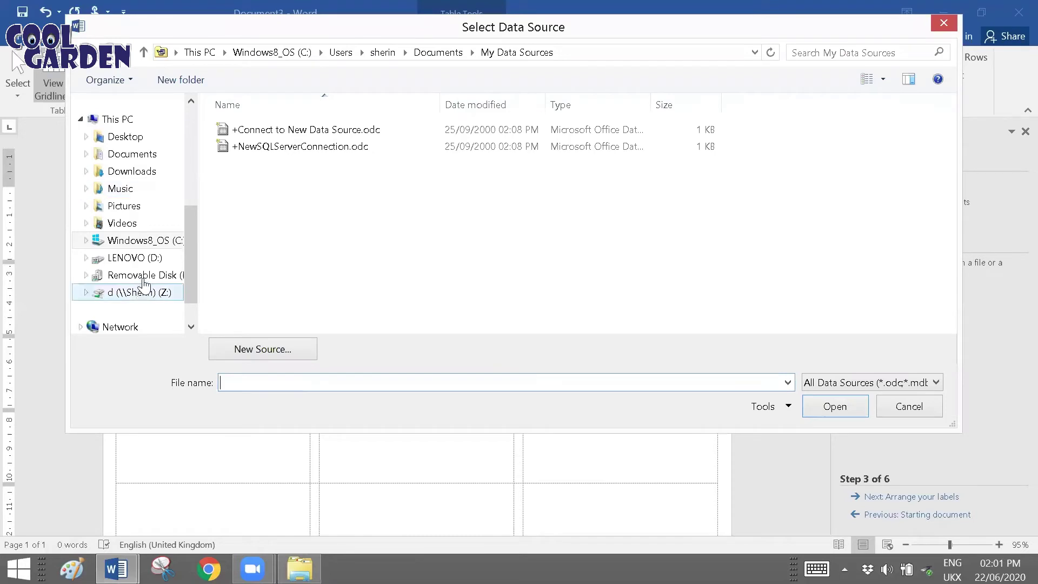
{"action": "left_click", "coordinate": [143, 276]}
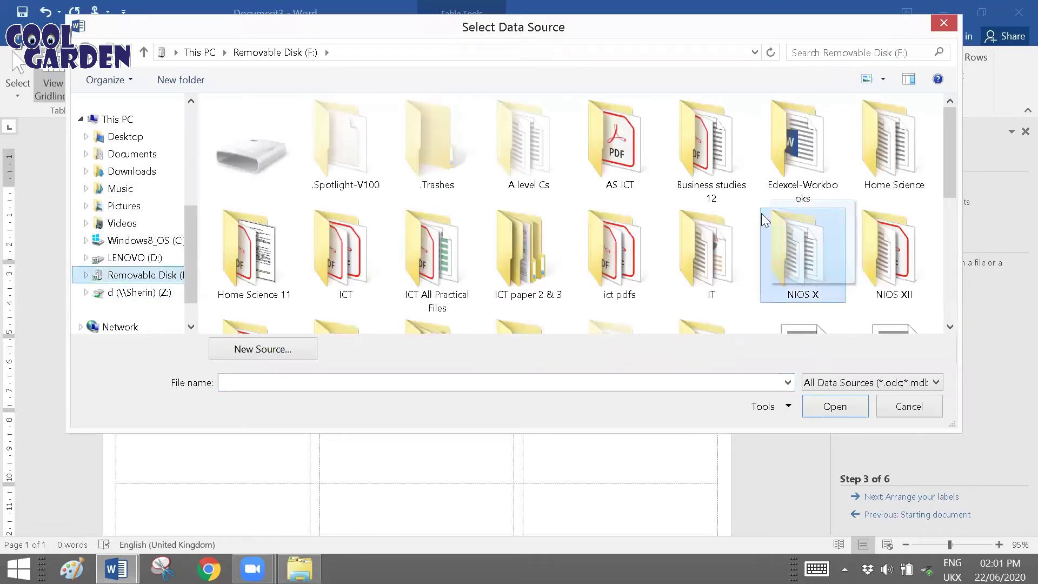
{"action": "double_click", "coordinate": [798, 272]}
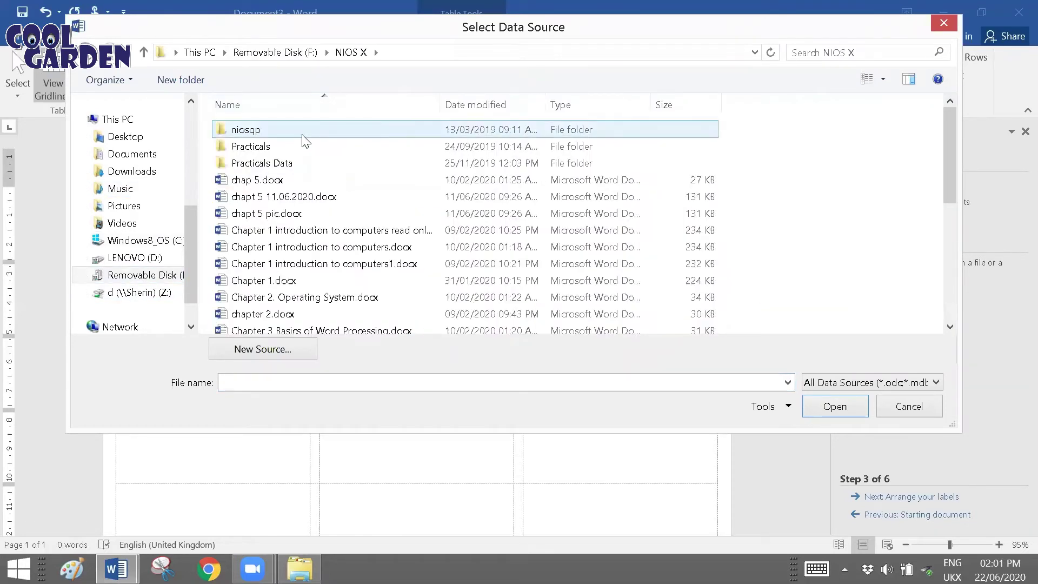
{"action": "double_click", "coordinate": [302, 163]}
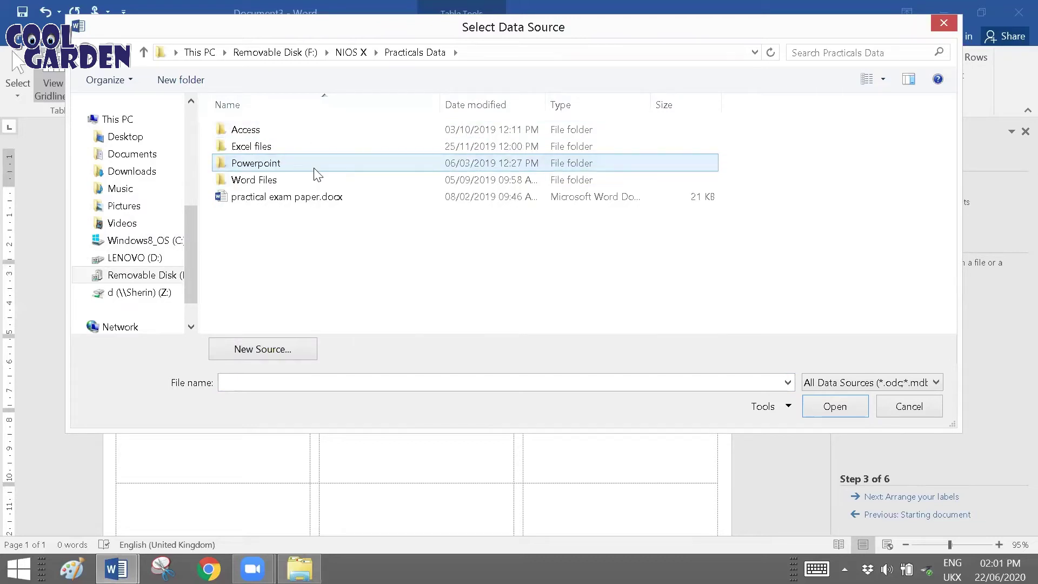
{"action": "double_click", "coordinate": [308, 178]}
{"action": "double_click", "coordinate": [307, 133]}
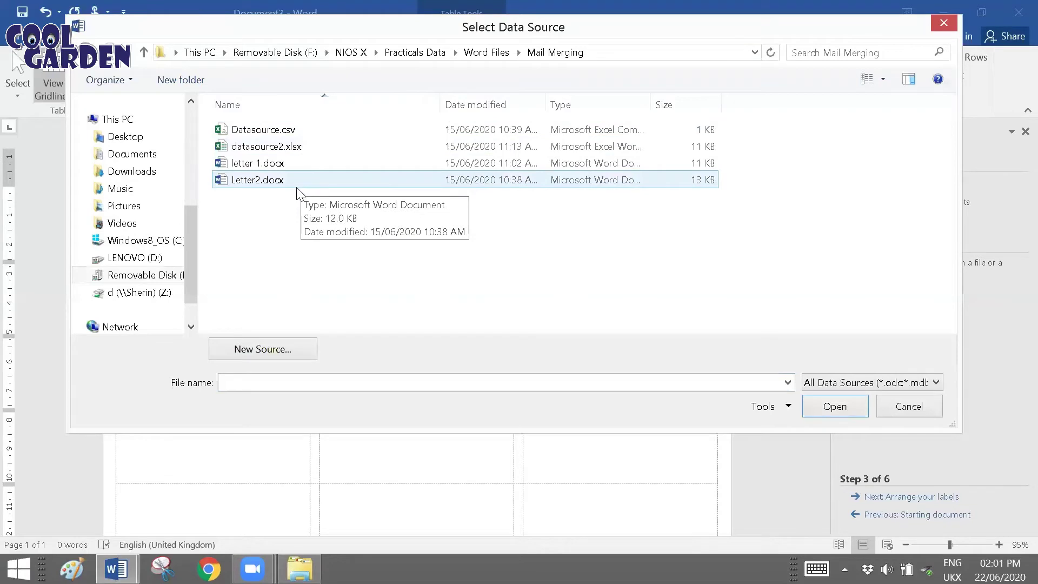
{"action": "left_click", "coordinate": [305, 149]}
{"action": "left_click", "coordinate": [830, 409]}
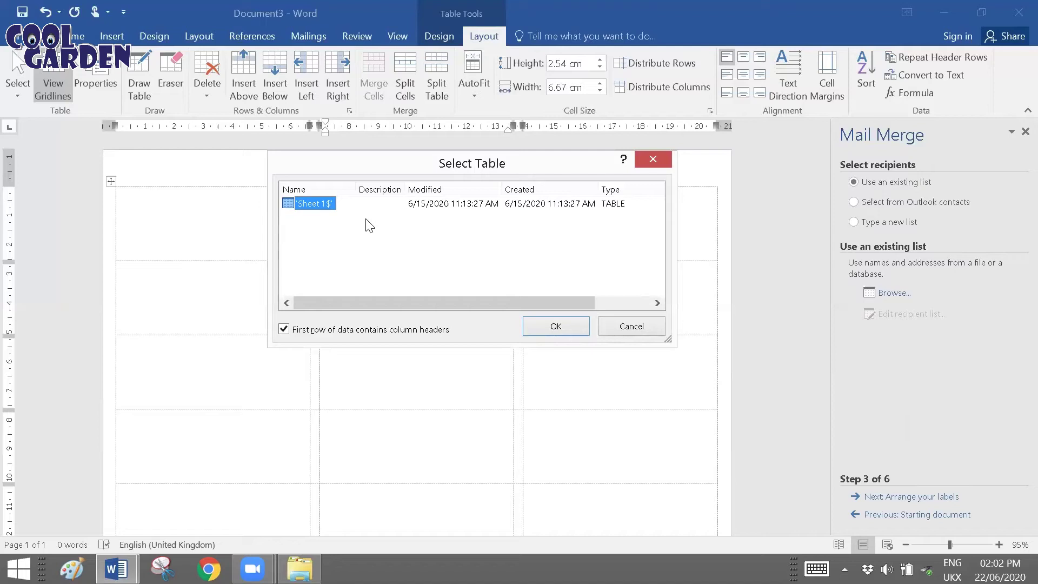
{"action": "left_click", "coordinate": [557, 329]}
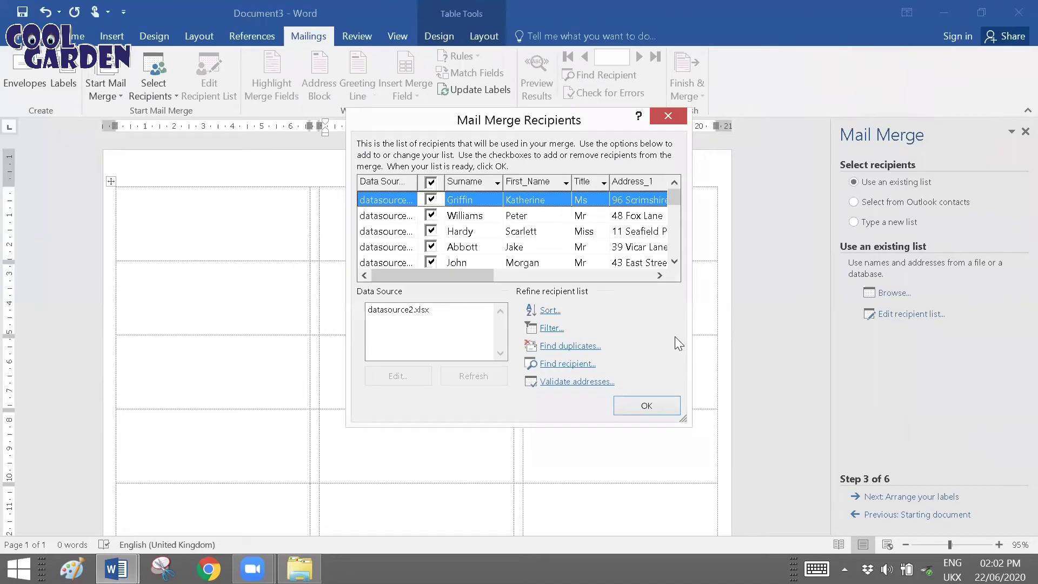
Widen the Mail Merge Recipients dialog and reposition it to examine more columns of the recipient list
{"action": "left_click_drag", "start_coordinate": [348, 228], "coordinate": [203, 228]}
{"action": "left_click_drag", "start_coordinate": [690, 252], "coordinate": [872, 266]}
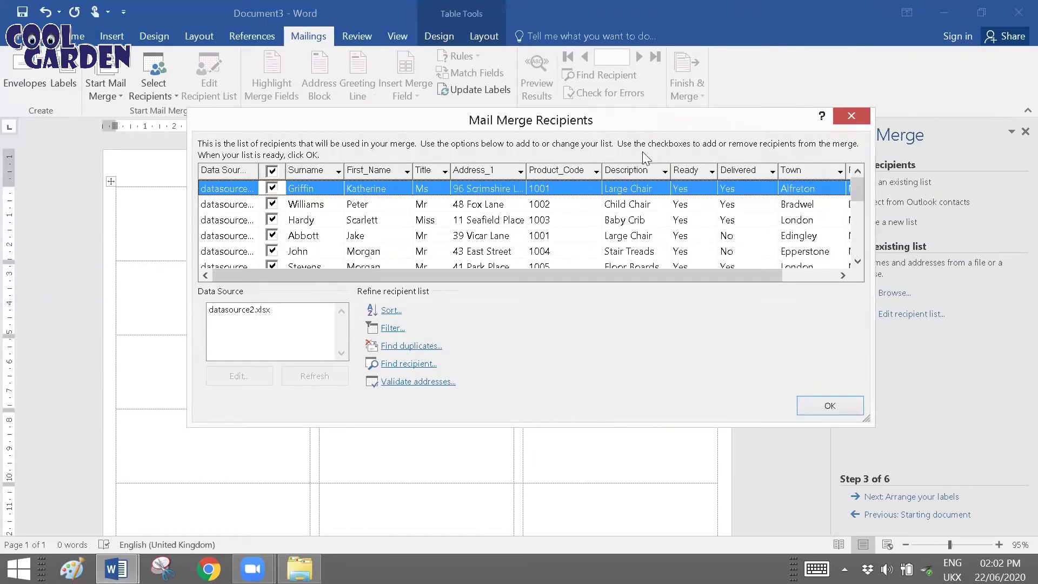
{"action": "left_click_drag", "start_coordinate": [611, 123], "coordinate": [509, 115]}
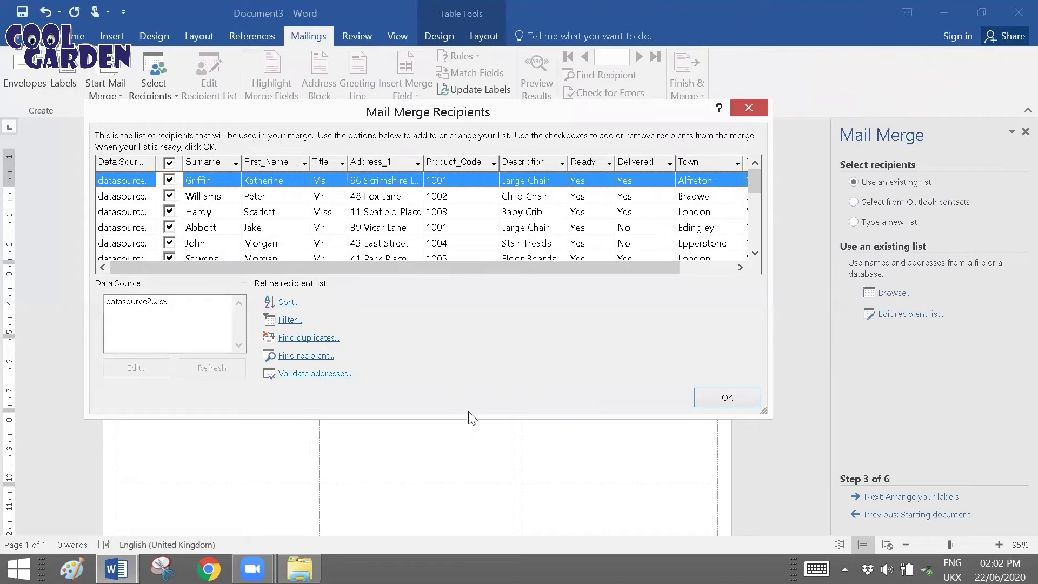
Enlarge the Mail Merge Recipients dialog to check the rest of the list and accept all recipients
{"action": "left_click_drag", "start_coordinate": [469, 415], "coordinate": [469, 518]}
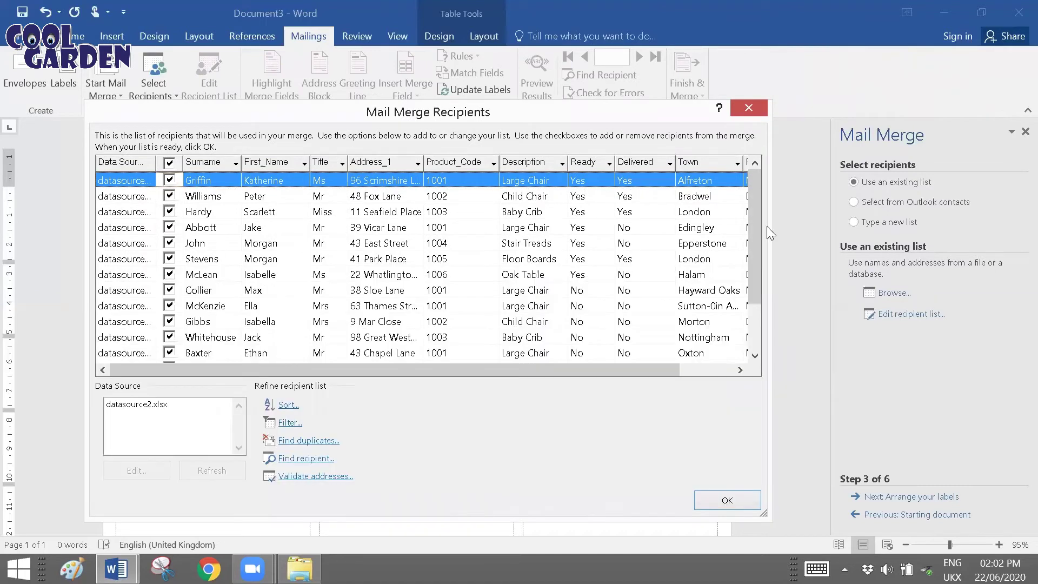
{"action": "left_click_drag", "start_coordinate": [755, 238], "coordinate": [716, 405]}
{"action": "key", "text": "Return"}
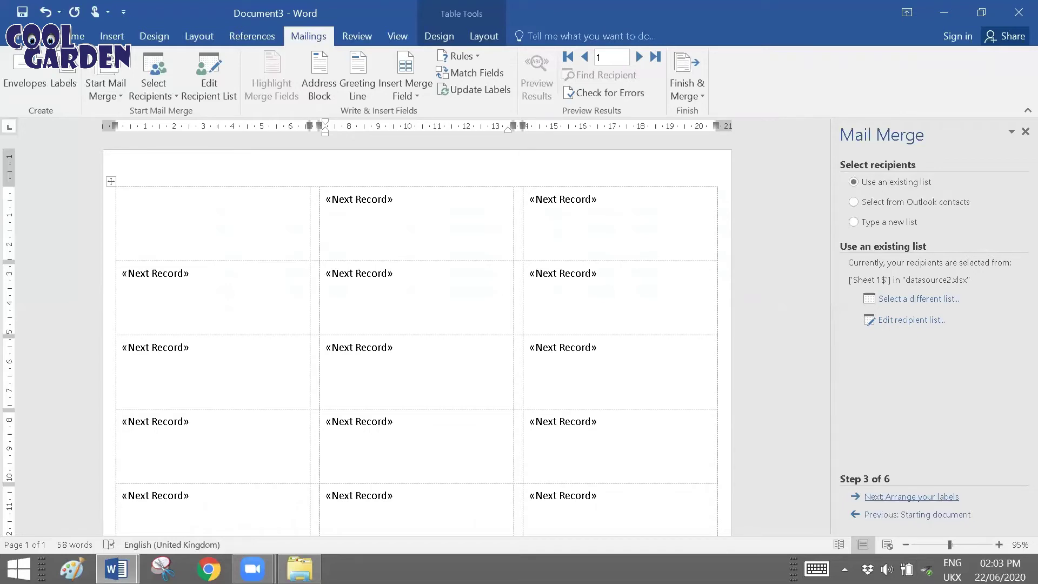
Continue to arranging the labels and insert the Title, First_Name, Surname, Address_1, Town and Post_Code merge fields into the first label
{"action": "left_click", "coordinate": [911, 497]}
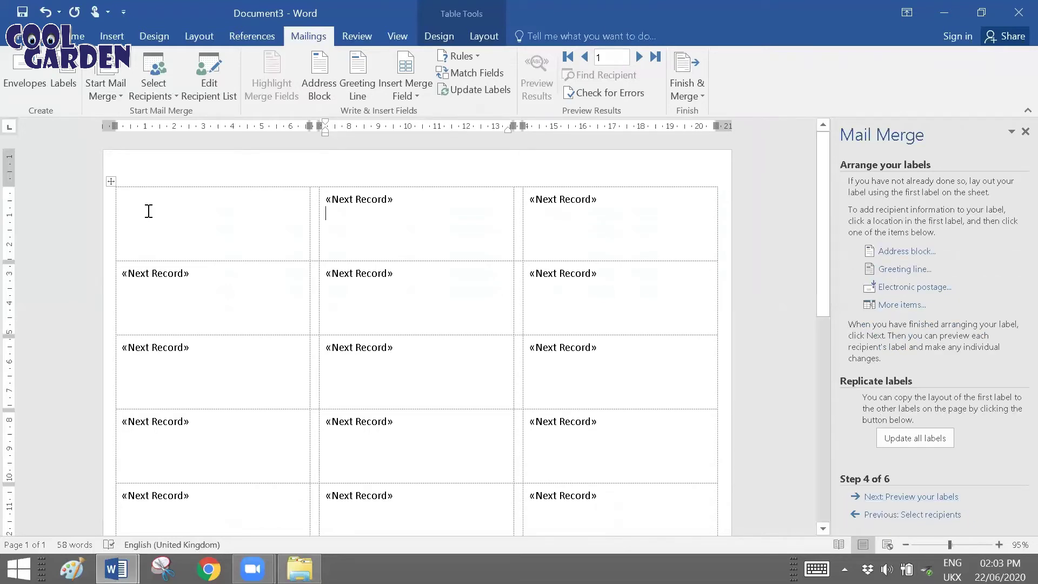
{"action": "left_click", "coordinate": [138, 198]}
{"action": "left_click", "coordinate": [896, 306]}
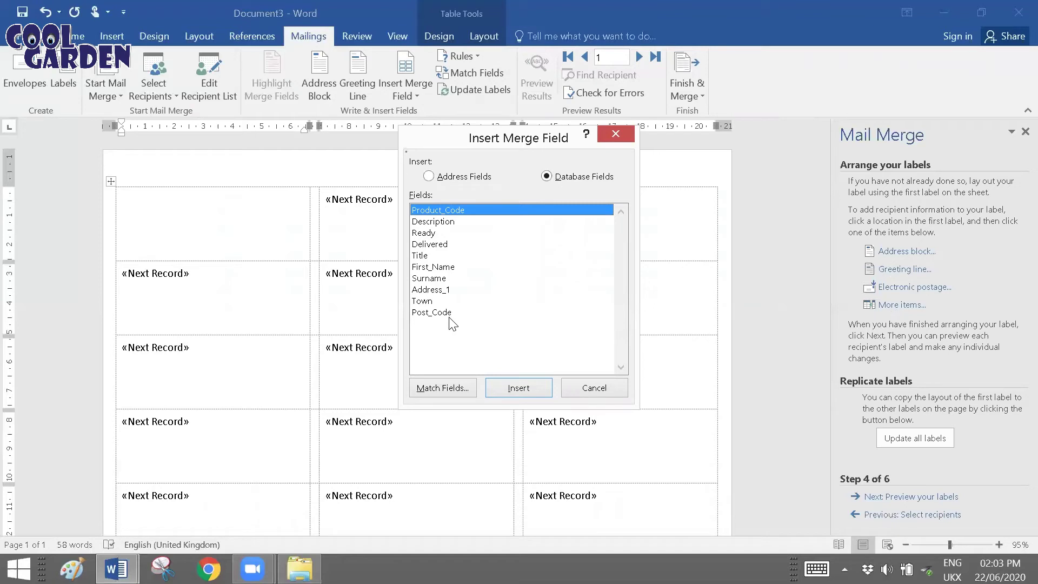
{"action": "double_click", "coordinate": [420, 255]}
{"action": "left_click", "coordinate": [433, 267]}
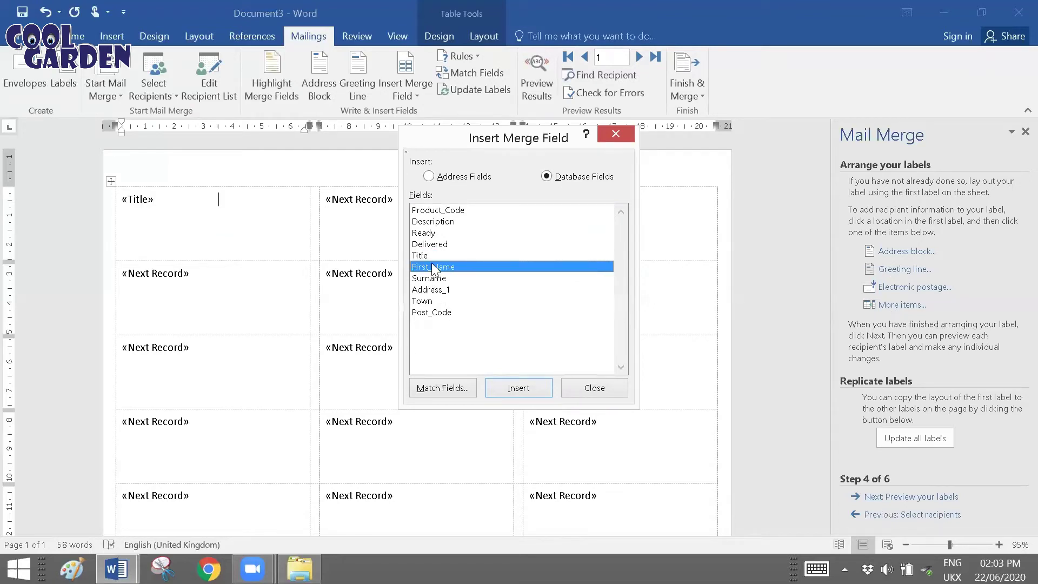
{"action": "double_click", "coordinate": [433, 267]}
{"action": "double_click", "coordinate": [438, 279]}
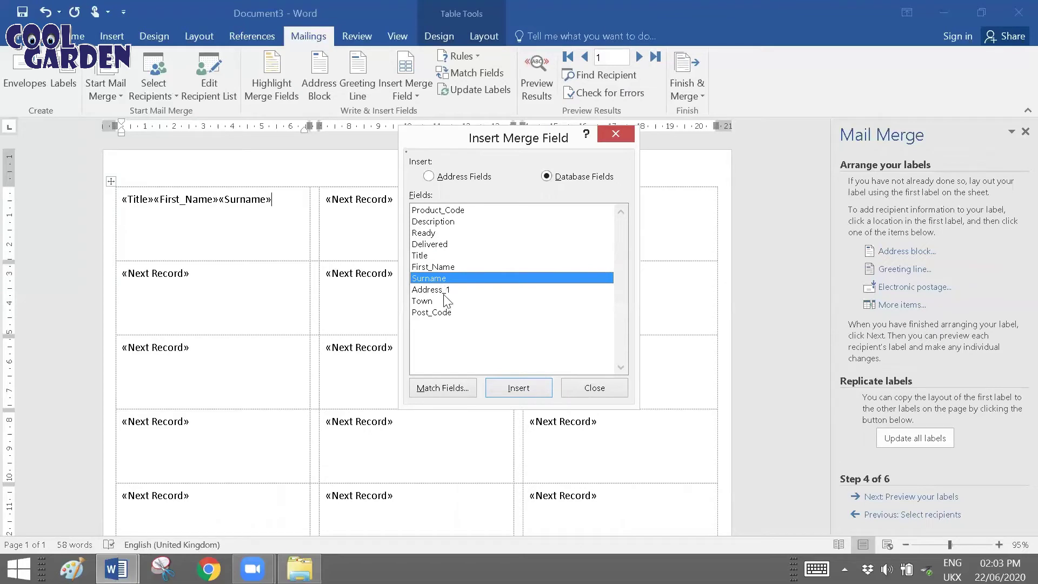
{"action": "double_click", "coordinate": [443, 290]}
{"action": "double_click", "coordinate": [445, 301]}
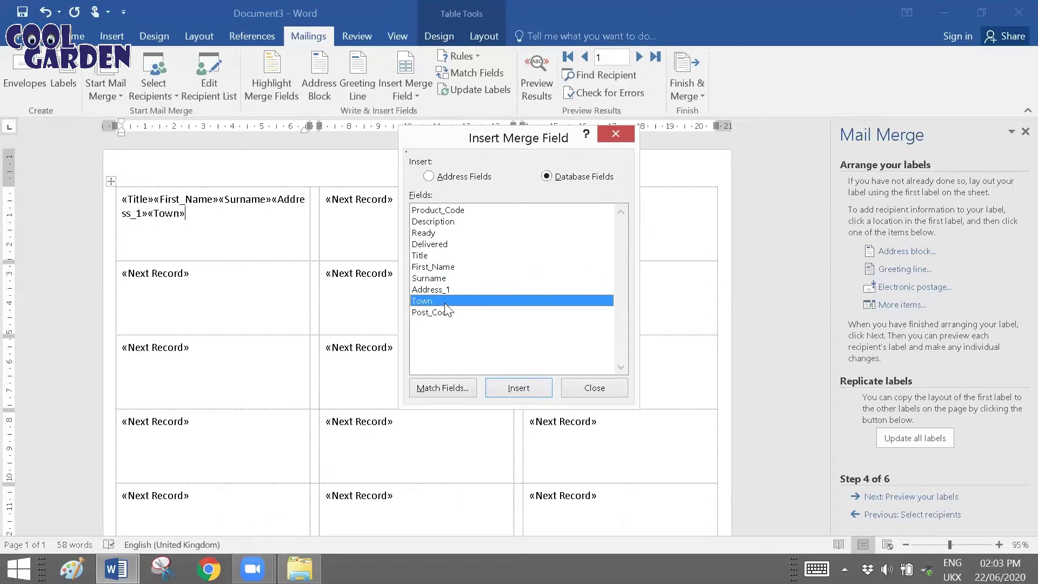
{"action": "double_click", "coordinate": [448, 311]}
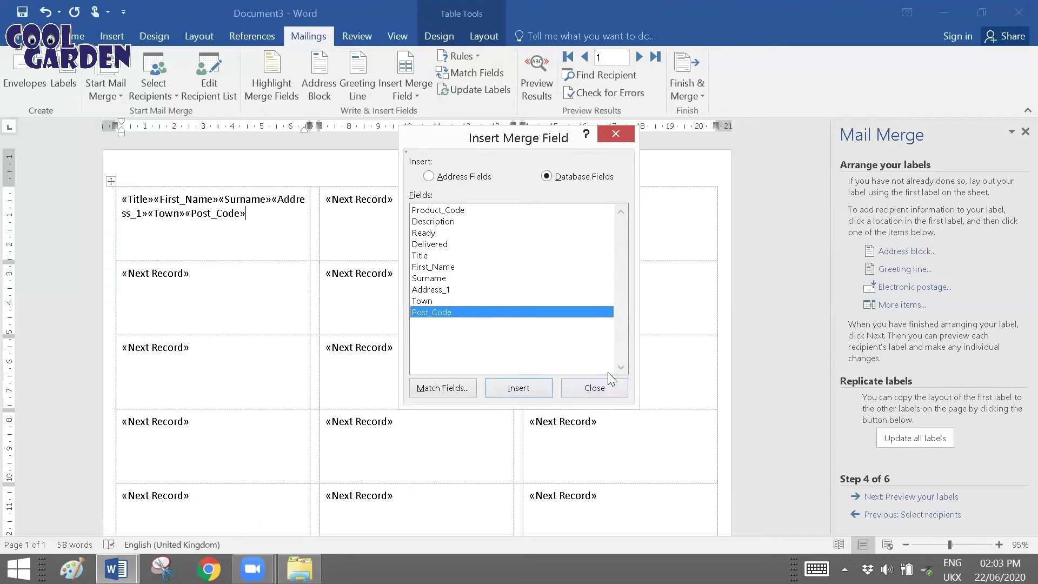
{"action": "left_click", "coordinate": [594, 393]}
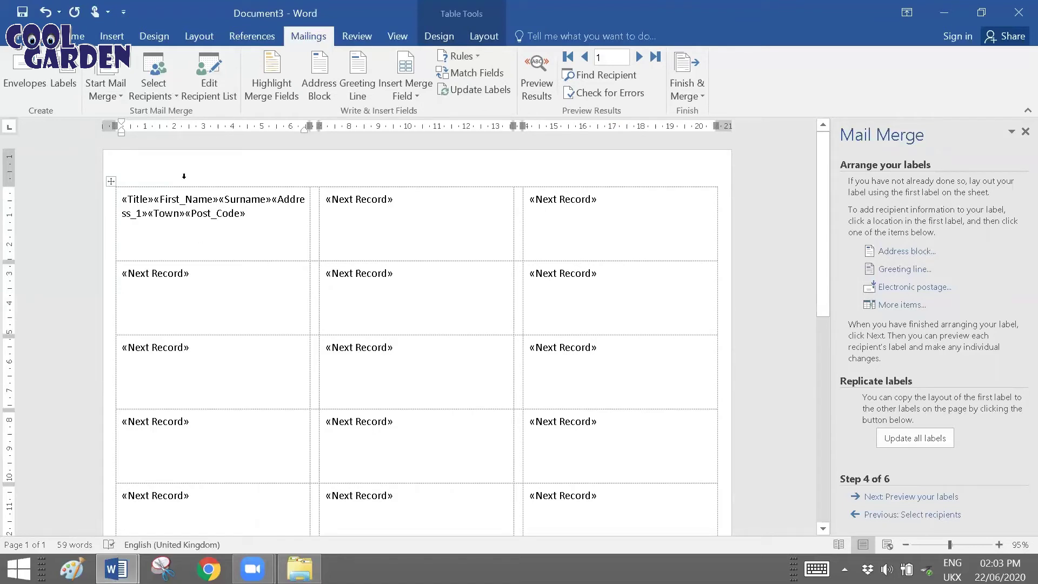
Separate Title, First_Name and Surname with spaces on one line, and put Address_1, Town and Post_Code on lines of their own
{"action": "left_click", "coordinate": [154, 201]}
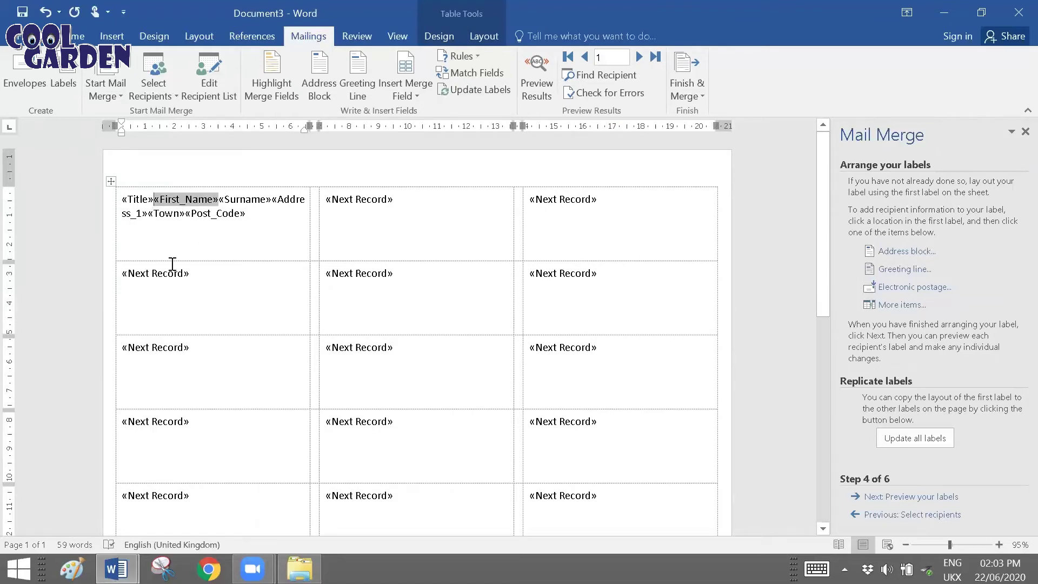
{"action": "key", "text": "Return"}
{"action": "left_click", "coordinate": [188, 215]}
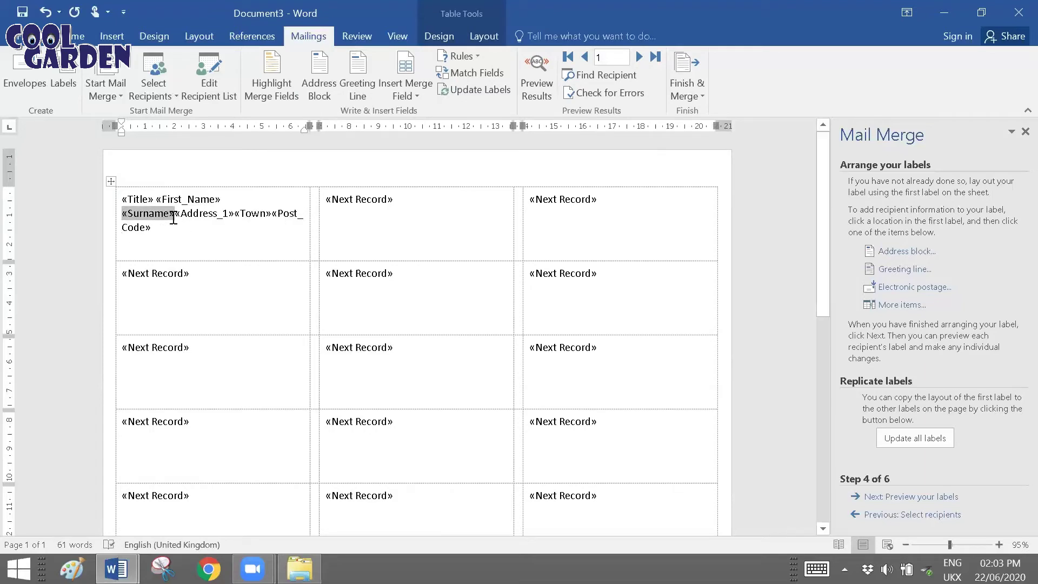
{"action": "left_click", "coordinate": [174, 216]}
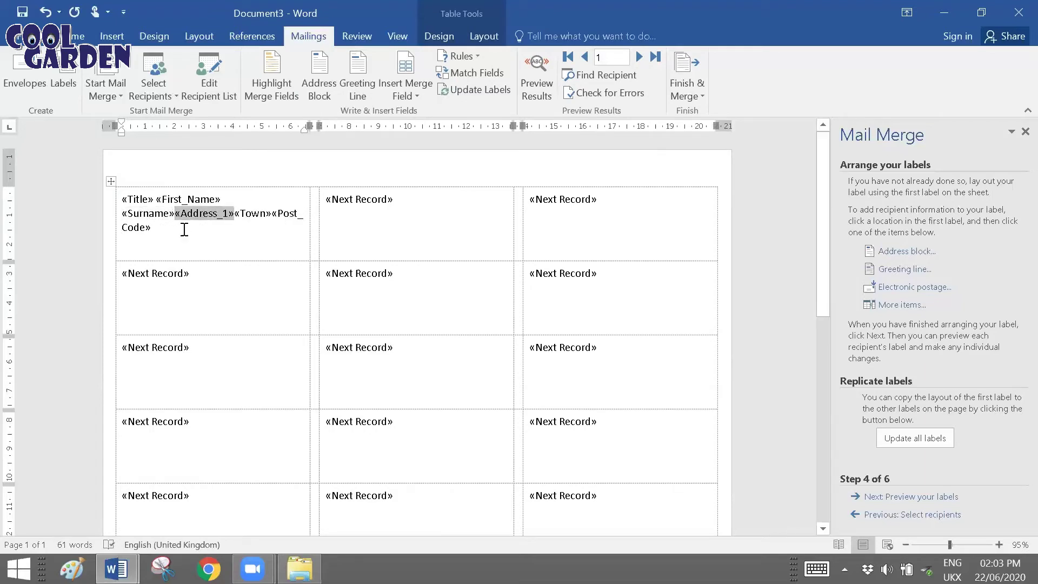
{"action": "key", "text": "Return"}
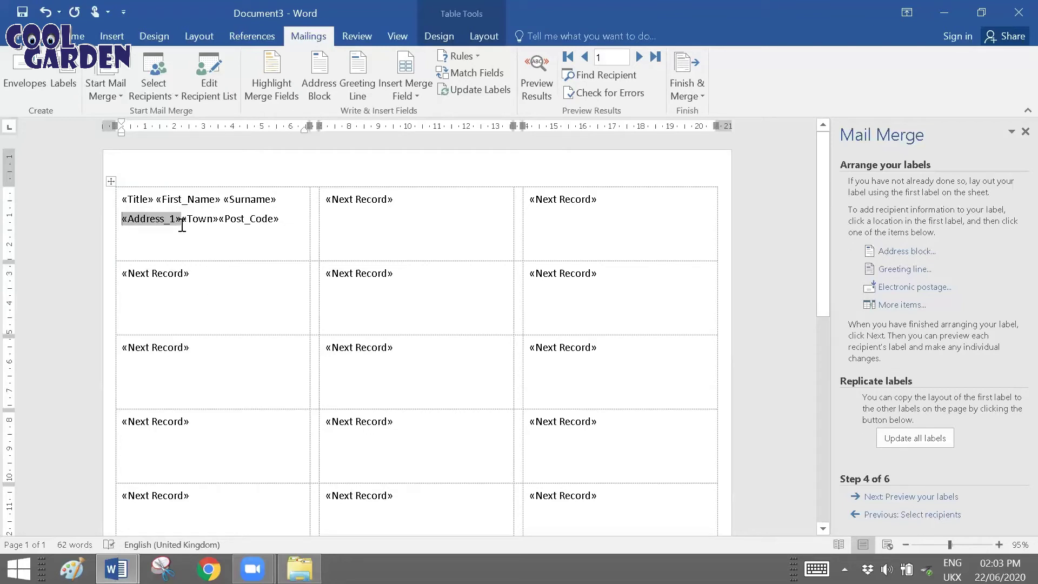
{"action": "left_click", "coordinate": [187, 241]}
{"action": "key", "text": "Return"}
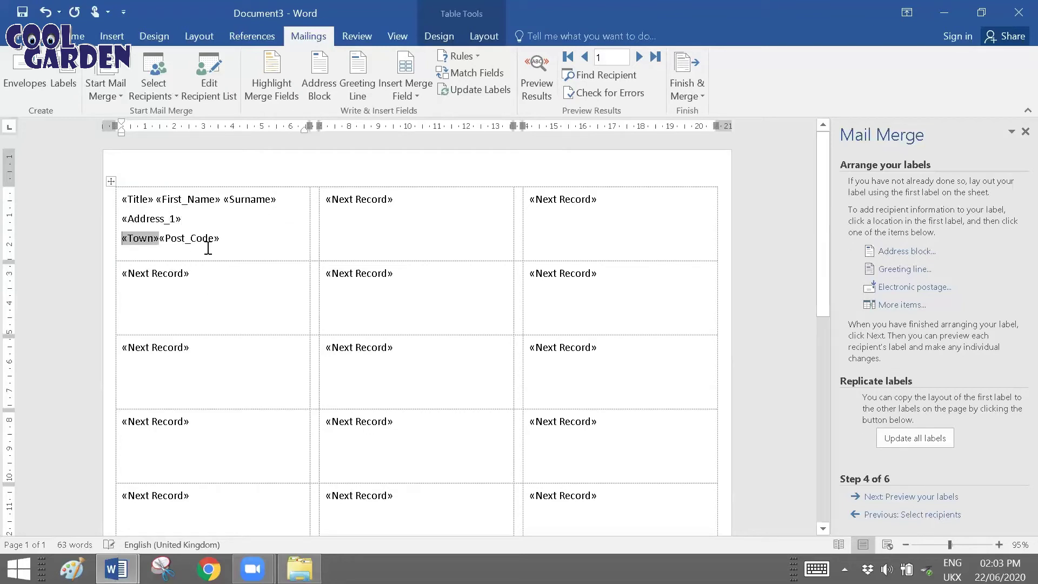
{"action": "left_click", "coordinate": [167, 255]}
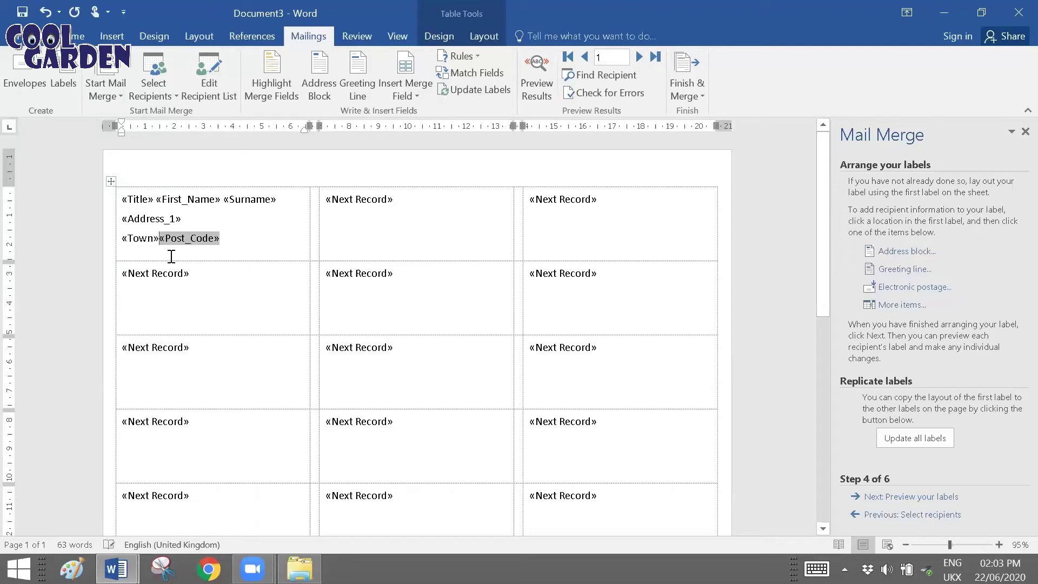
{"action": "key", "text": "Return"}
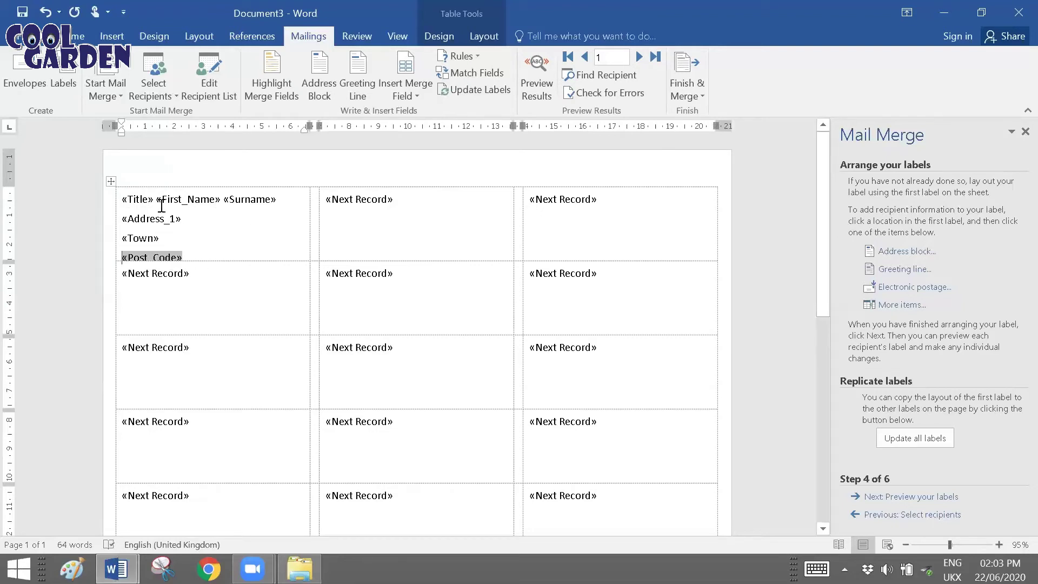
Set the font size of all merge fields in the first label to 10
{"action": "left_click_drag", "start_coordinate": [124, 199], "coordinate": [217, 261]}
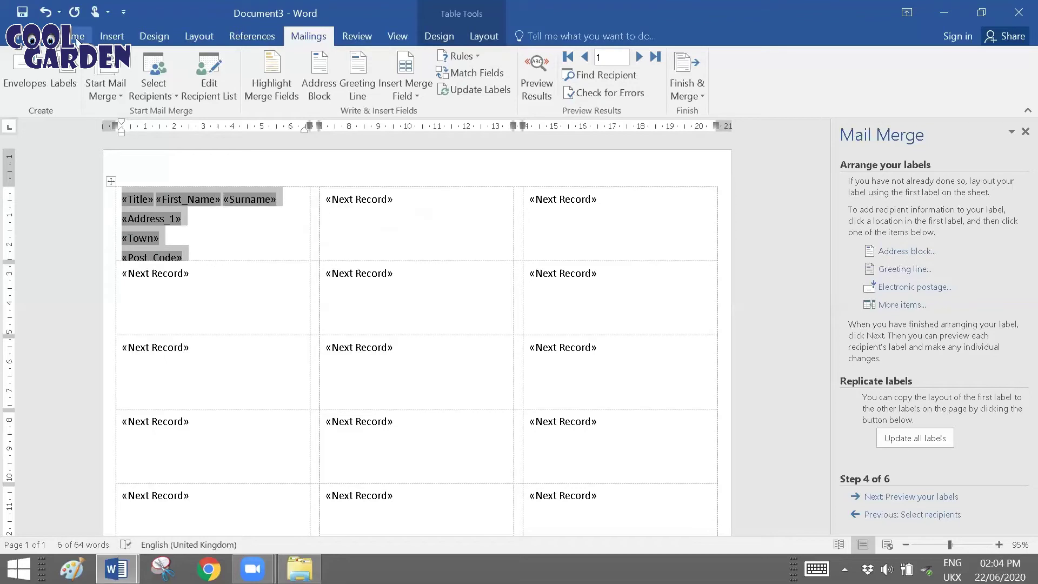
{"action": "left_click", "coordinate": [79, 36]}
{"action": "left_click", "coordinate": [195, 64]}
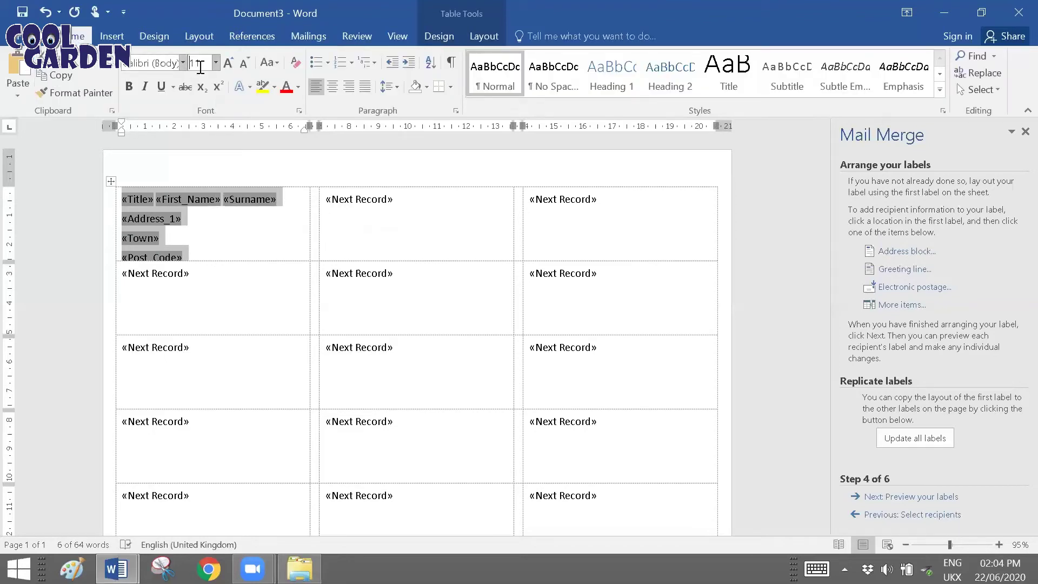
{"action": "type", "text": "10"}
{"action": "key", "text": "Return"}
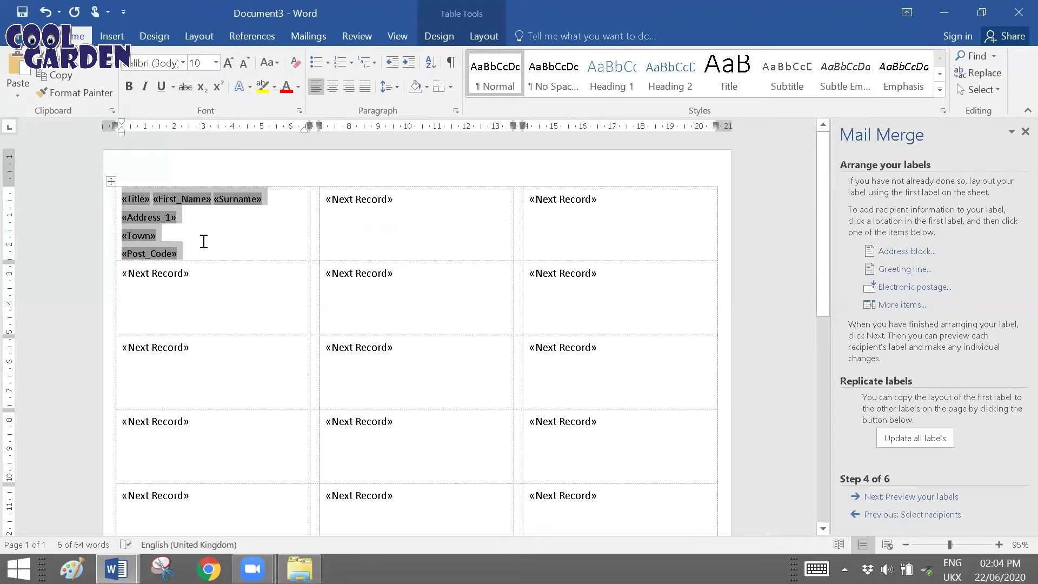
{"action": "left_click", "coordinate": [204, 242]}
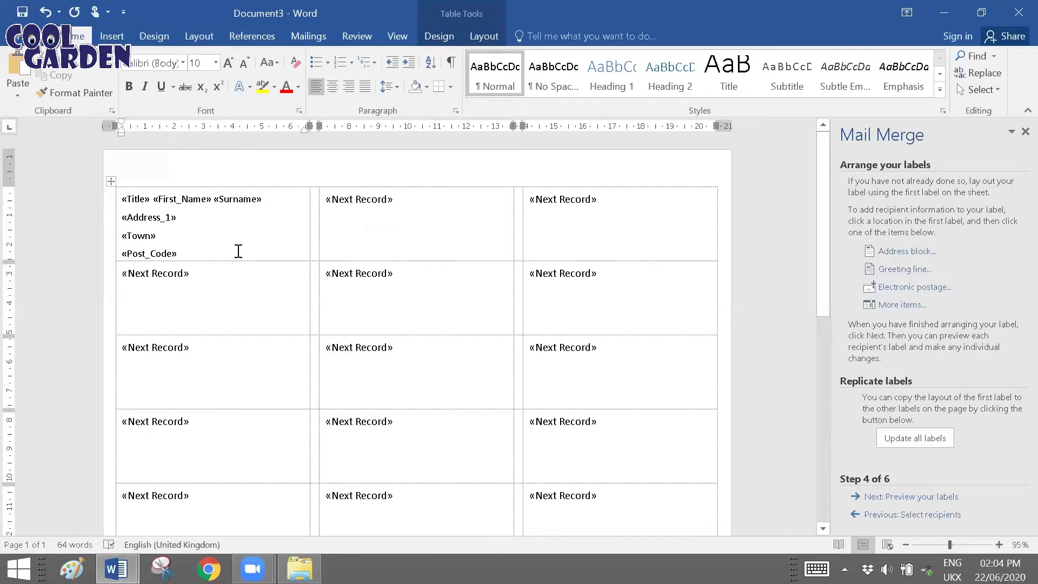
Replicate the first label's layout to all labels and preview the merged labels
{"action": "left_click", "coordinate": [308, 36]}
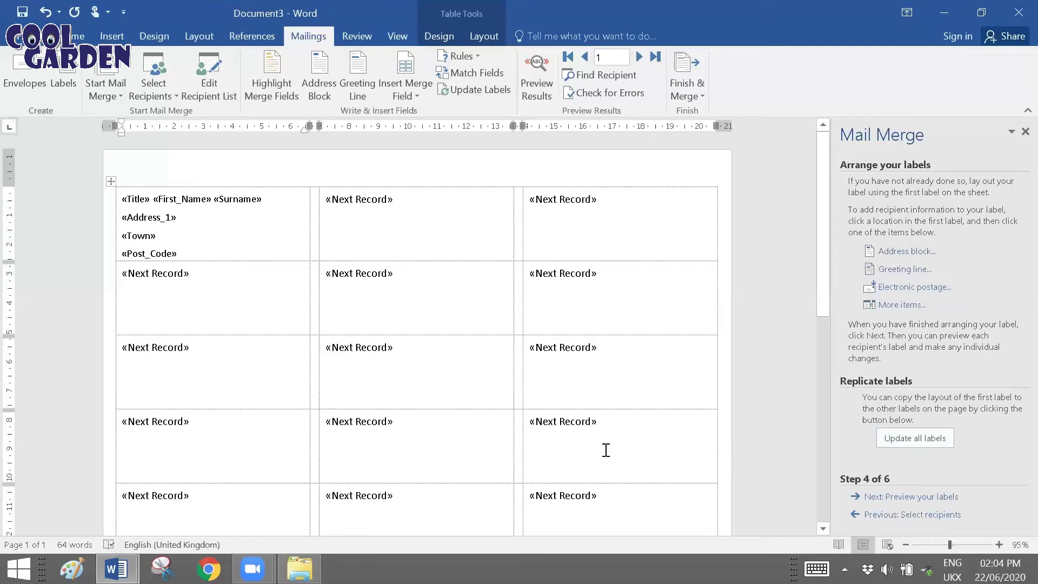
{"action": "left_click", "coordinate": [900, 439]}
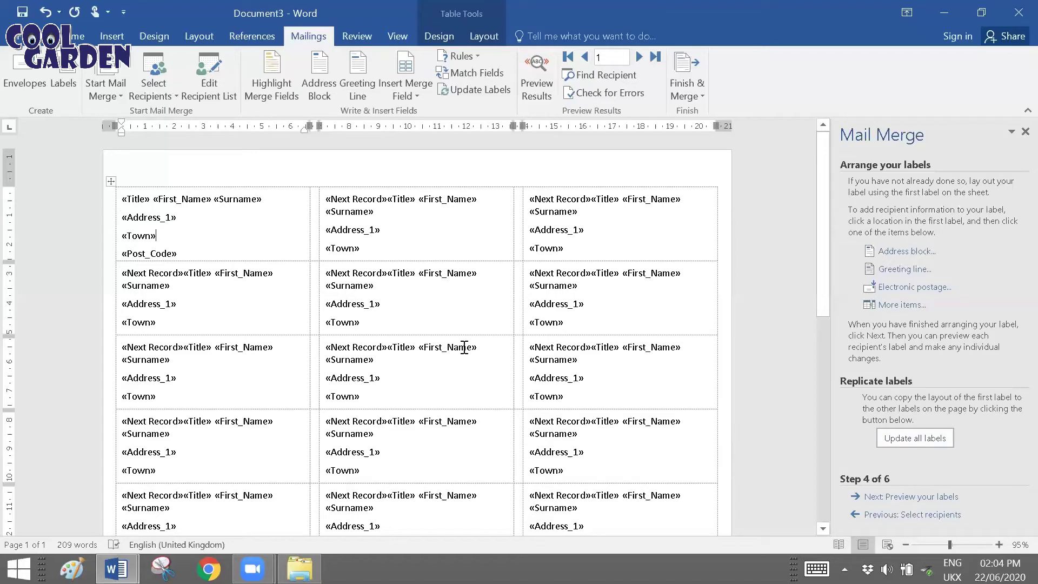
{"action": "scroll", "coordinate": [474, 350], "scroll_direction": "down", "scroll_amount": 1}
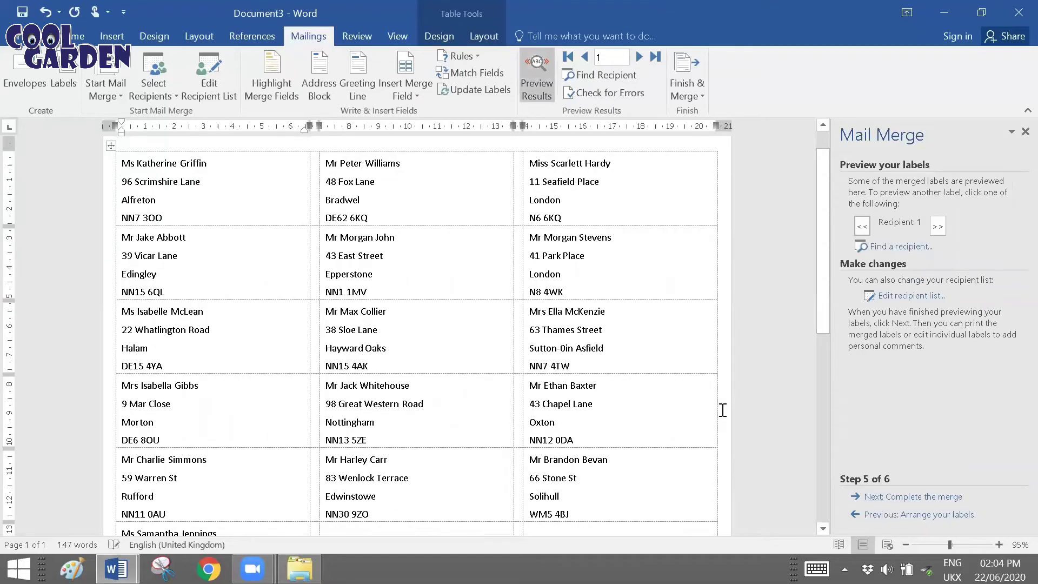
{"action": "scroll", "coordinate": [721, 409], "scroll_direction": "up", "scroll_amount": 1}
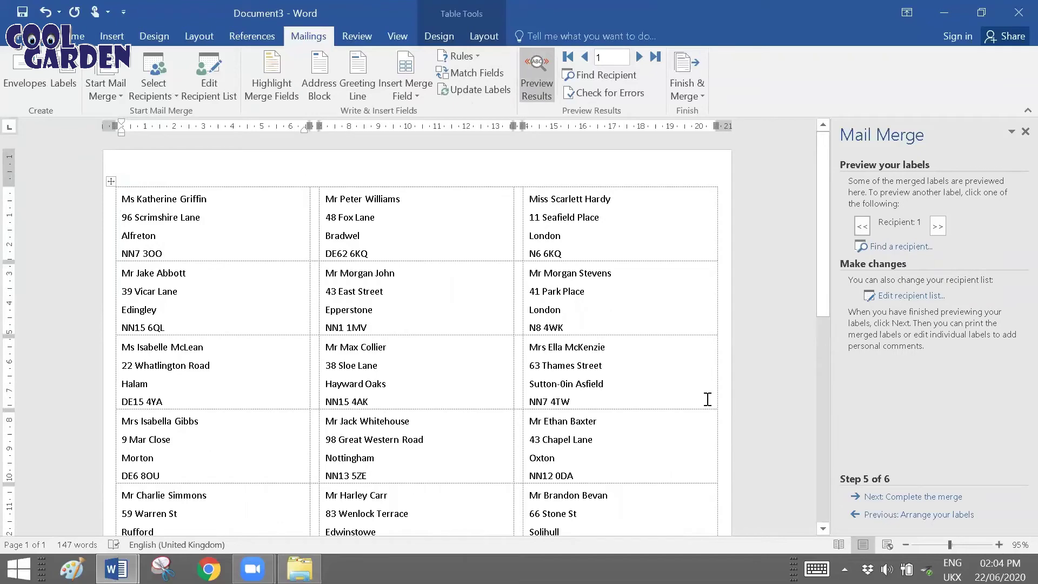
{"action": "scroll", "coordinate": [590, 384], "scroll_direction": "down", "scroll_amount": 4}
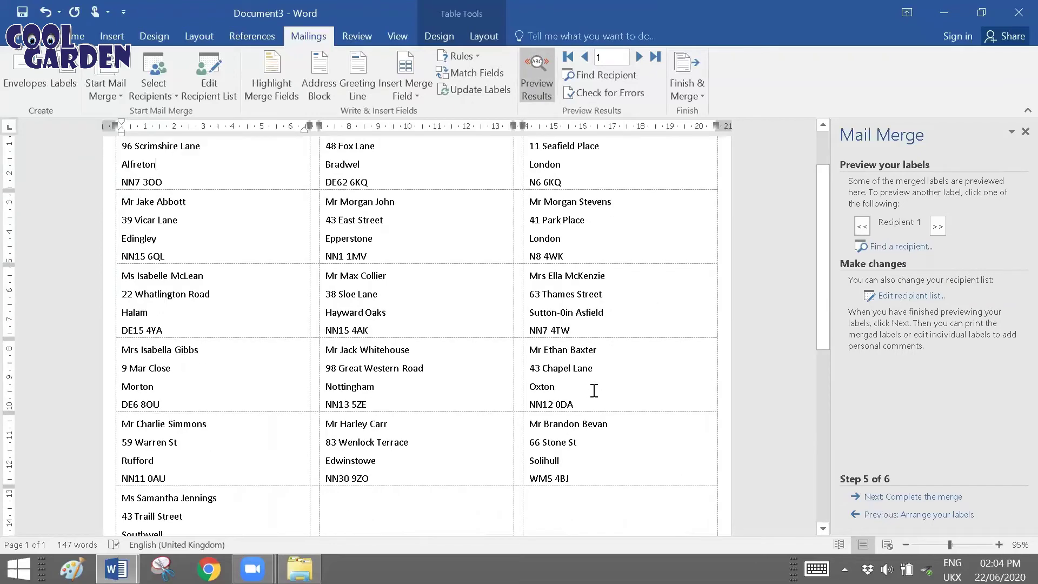
{"action": "scroll", "coordinate": [485, 409], "scroll_direction": "up", "scroll_amount": 4}
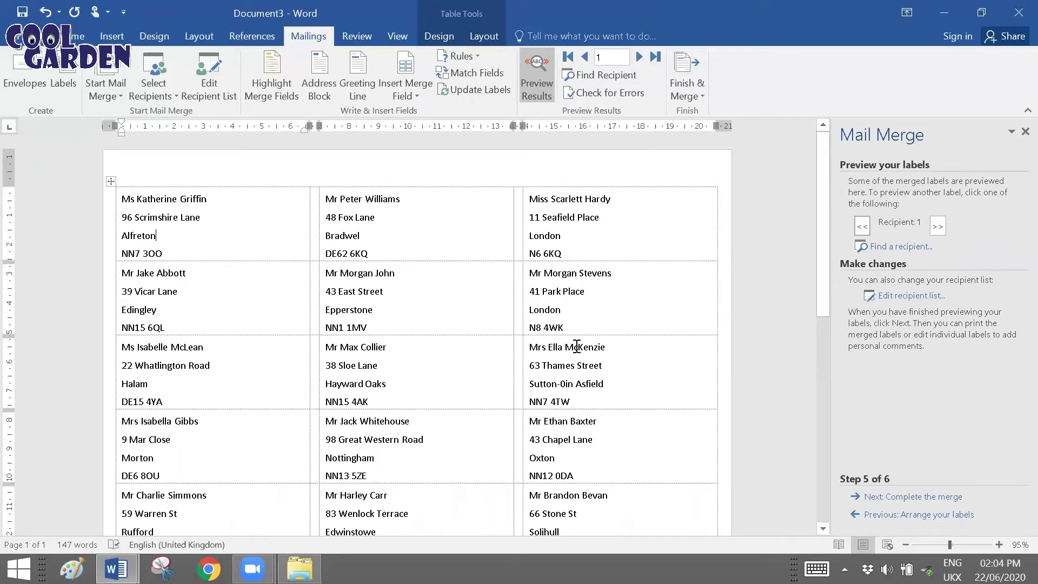
Advance the label preview to recipient 3 and examine the label sheet down to its end
{"action": "left_click", "coordinate": [943, 227]}
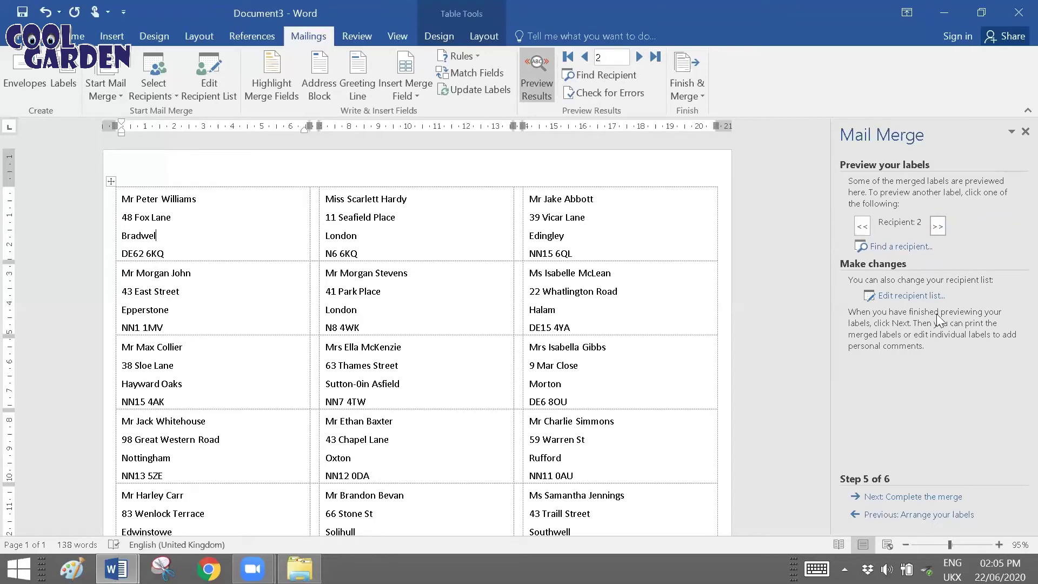
{"action": "left_click", "coordinate": [934, 228]}
{"action": "scroll", "coordinate": [539, 399], "scroll_direction": "down", "scroll_amount": 3}
{"action": "scroll", "coordinate": [539, 400], "scroll_direction": "down", "scroll_amount": 5}
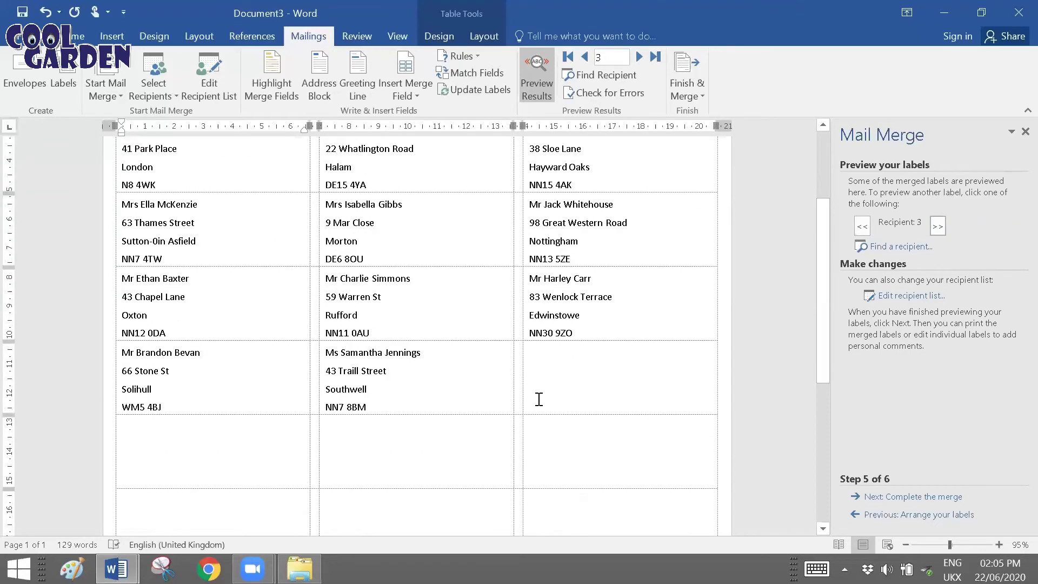
{"action": "scroll", "coordinate": [542, 408], "scroll_direction": "down", "scroll_amount": 2}
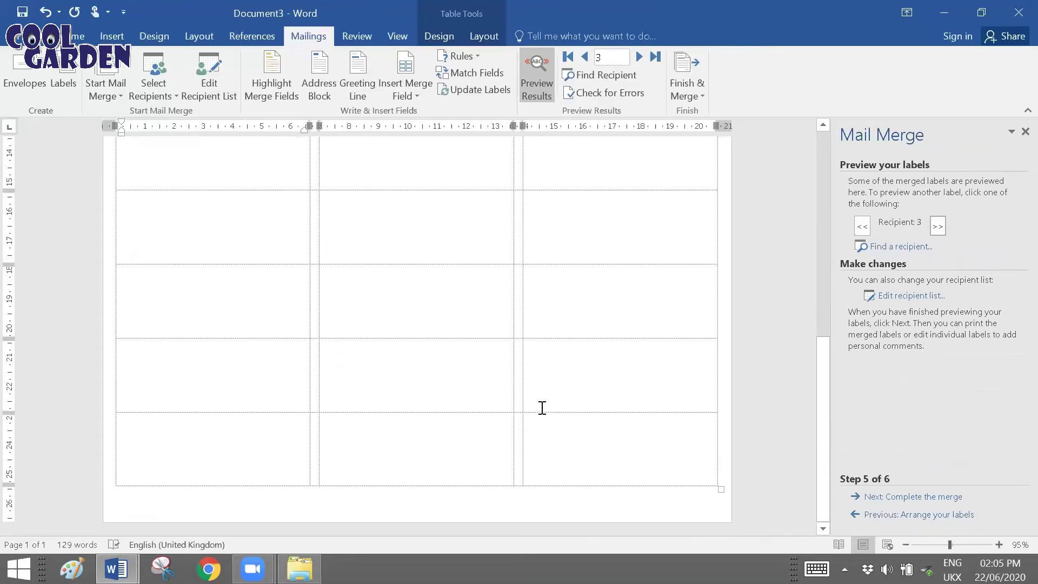
{"action": "scroll", "coordinate": [555, 386], "scroll_direction": "up", "scroll_amount": 6}
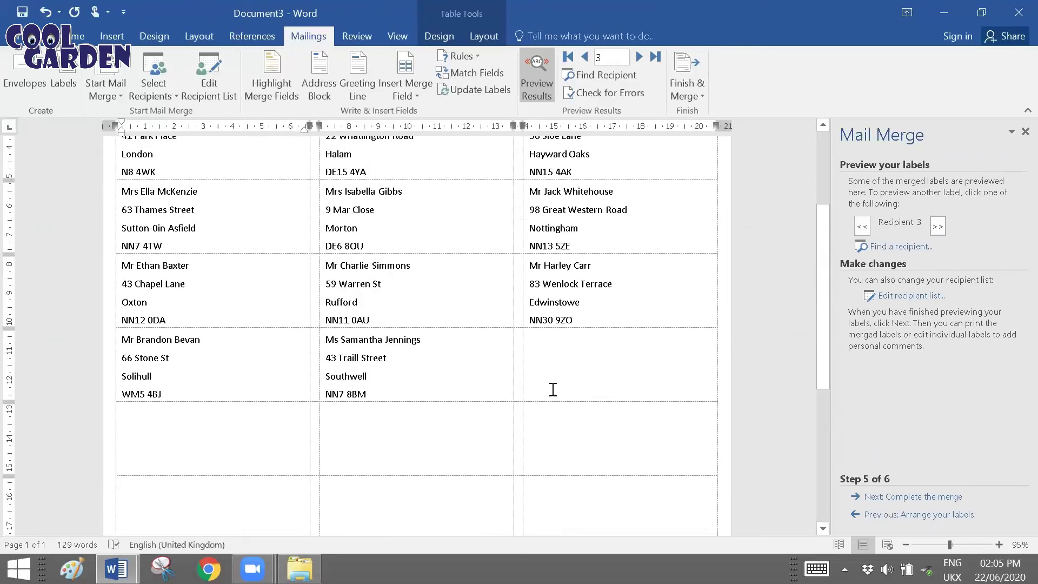
{"action": "scroll", "coordinate": [553, 390], "scroll_direction": "up", "scroll_amount": 3}
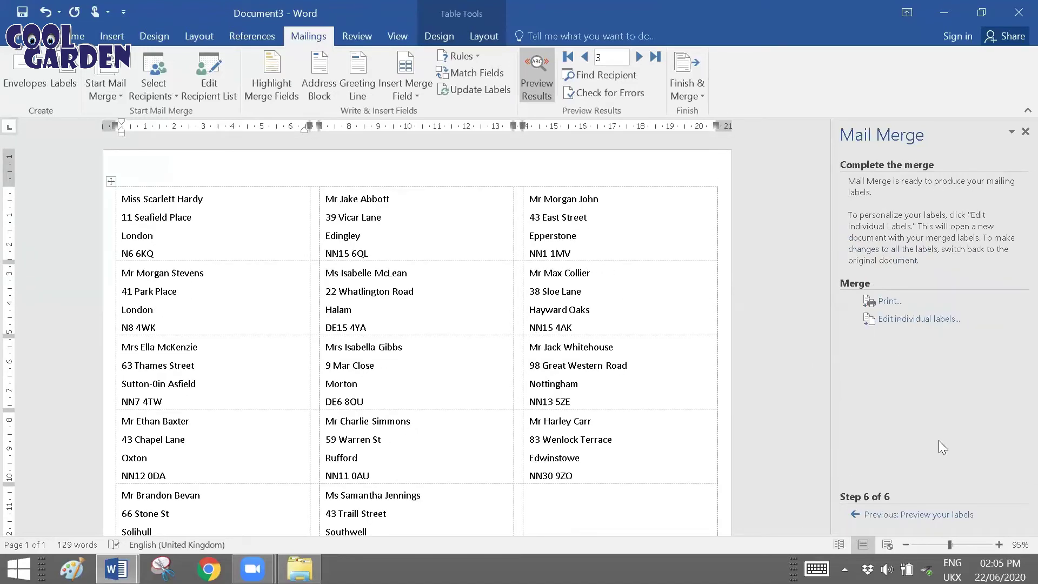
Complete the merge by merging all records into a new document of individual labels, and check the resulting sheet
{"action": "left_click", "coordinate": [887, 320]}
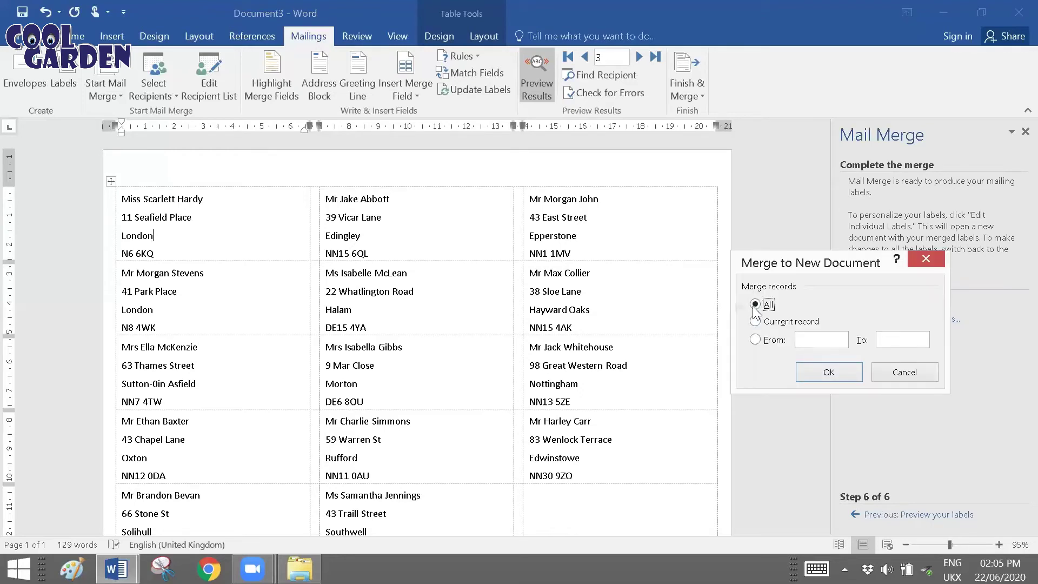
{"action": "left_click", "coordinate": [837, 373]}
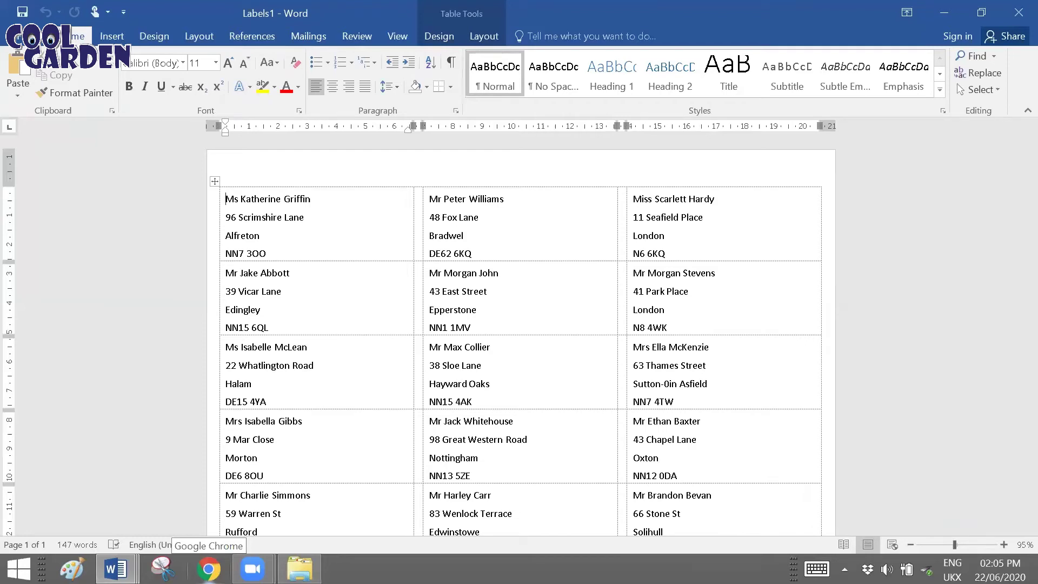
{"action": "left_click", "coordinate": [751, 236]}
{"action": "scroll", "coordinate": [1017, 193], "scroll_direction": "down", "scroll_amount": 8}
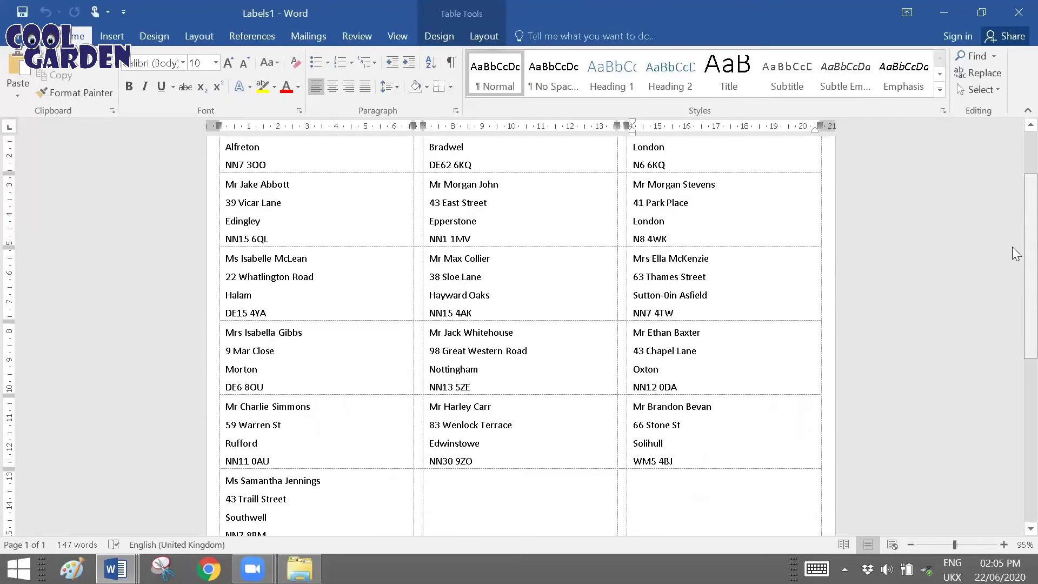
{"action": "scroll", "coordinate": [1008, 420], "scroll_direction": "up", "scroll_amount": 9}
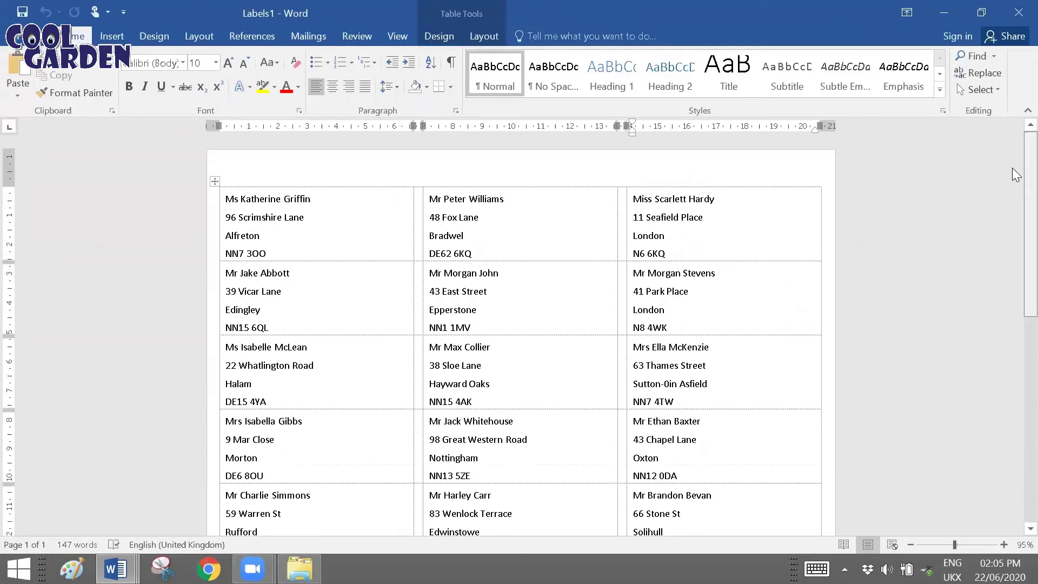
Examine the merged label sheet from the first row of labels down to the empty labels at its end
{"action": "scroll", "coordinate": [1014, 217], "scroll_direction": "down", "scroll_amount": 5}
{"action": "scroll", "coordinate": [1014, 221], "scroll_direction": "up", "scroll_amount": 3}
{"action": "scroll", "coordinate": [1016, 203], "scroll_direction": "up", "scroll_amount": 2}
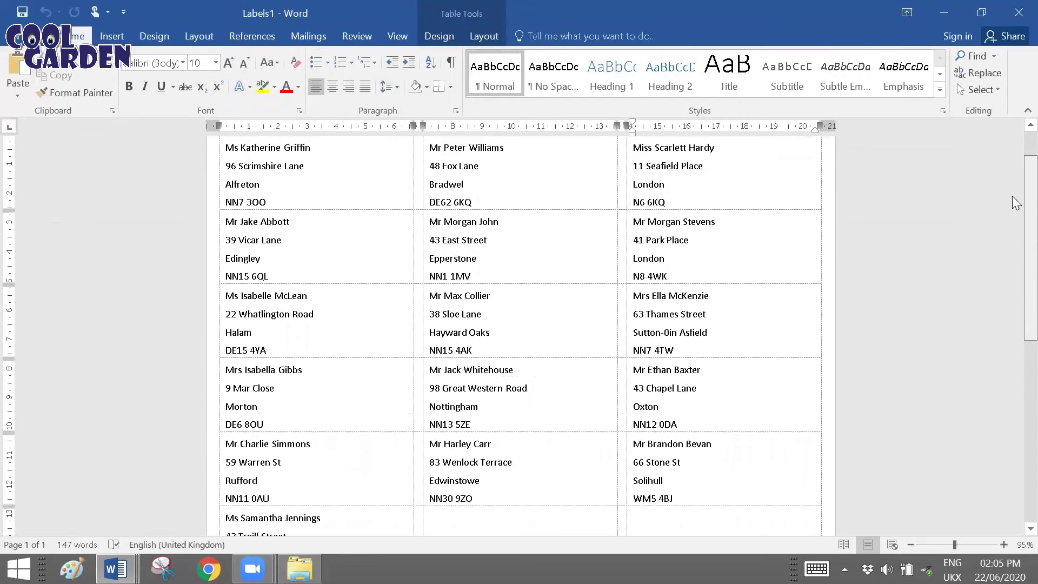
{"action": "scroll", "coordinate": [1015, 226], "scroll_direction": "down", "scroll_amount": 3}
{"action": "scroll", "coordinate": [1016, 226], "scroll_direction": "down", "scroll_amount": 10}
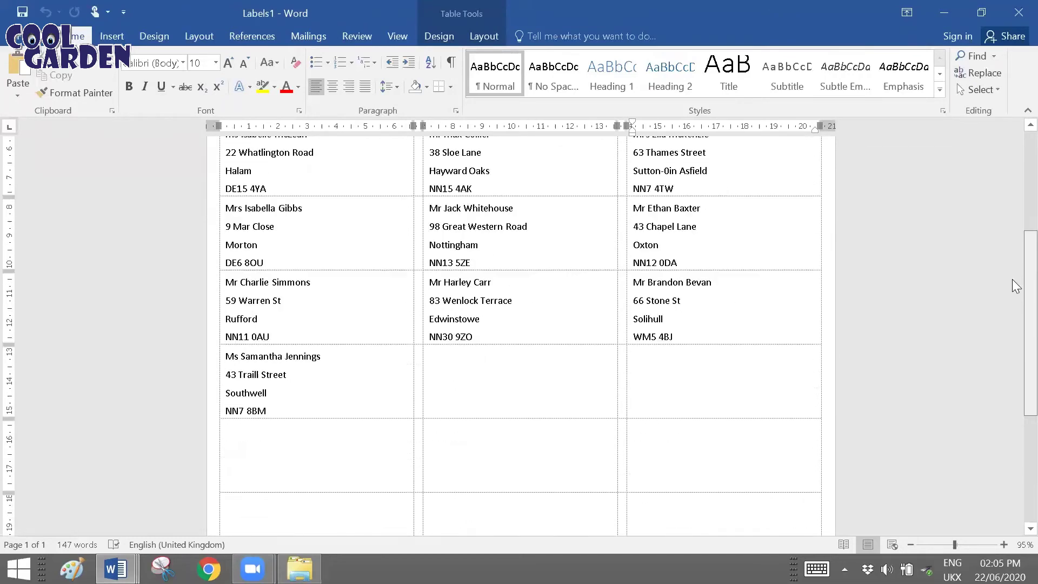
{"action": "scroll", "coordinate": [1014, 217], "scroll_direction": "up", "scroll_amount": 13}
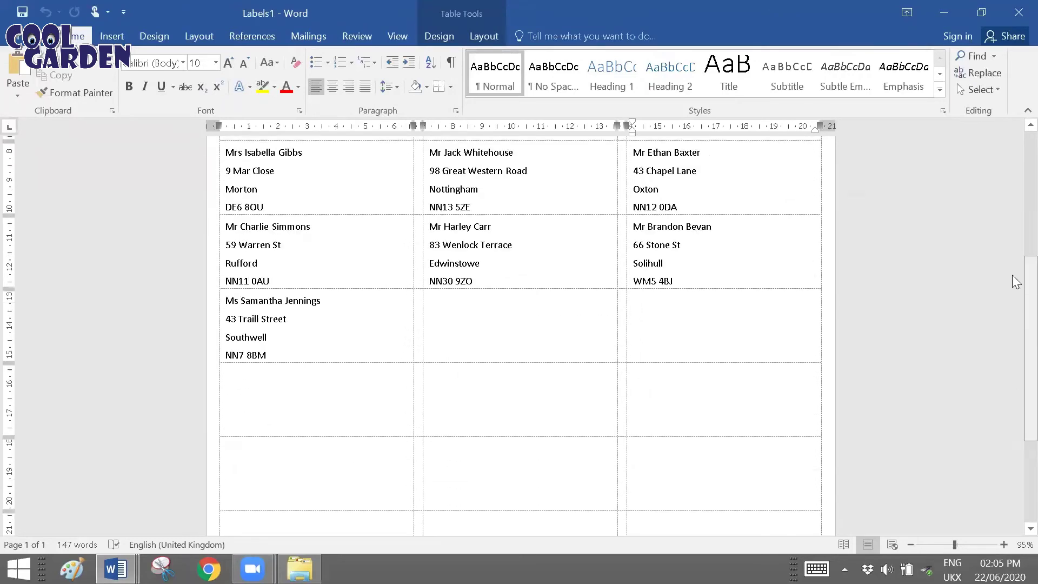
{"action": "scroll", "coordinate": [1015, 182], "scroll_direction": "up", "scroll_amount": 1}
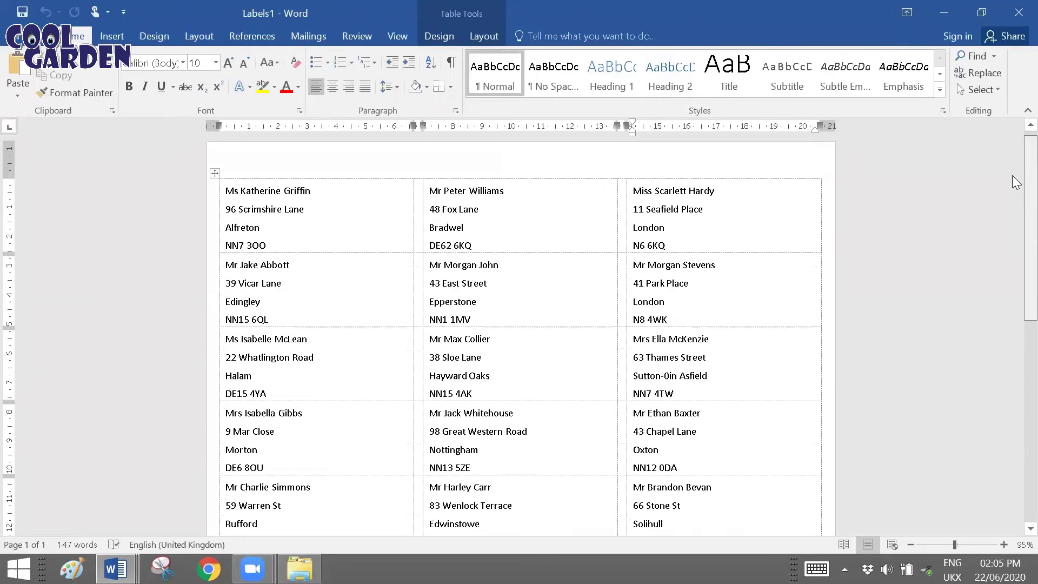
{"action": "scroll", "coordinate": [1016, 184], "scroll_direction": "down", "scroll_amount": 2}
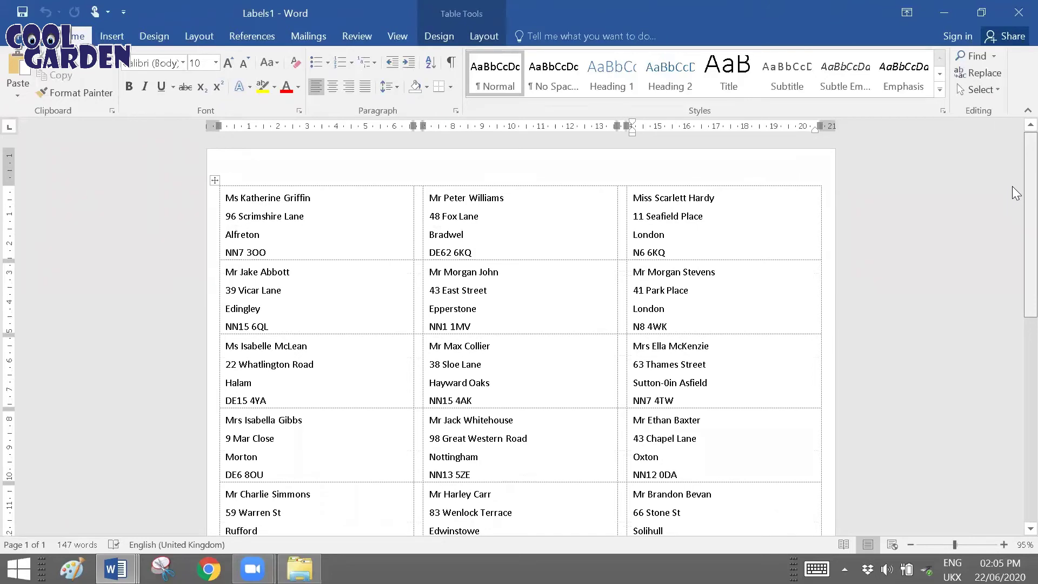
{"action": "scroll", "coordinate": [1016, 227], "scroll_direction": "down", "scroll_amount": 7}
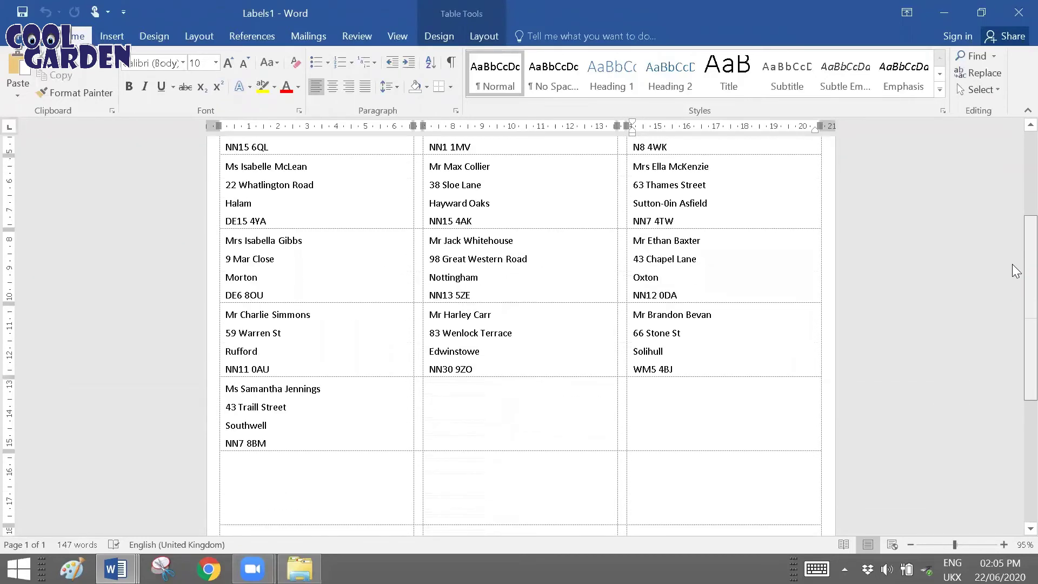
{"action": "scroll", "coordinate": [1013, 307], "scroll_direction": "down", "scroll_amount": 5}
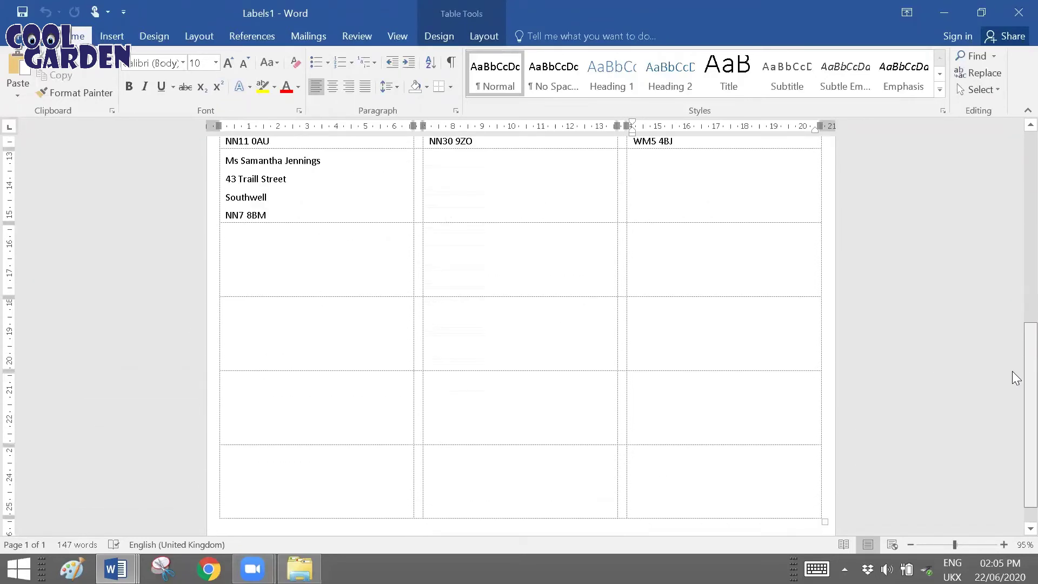
{"action": "scroll", "coordinate": [1012, 347], "scroll_direction": "up", "scroll_amount": 13}
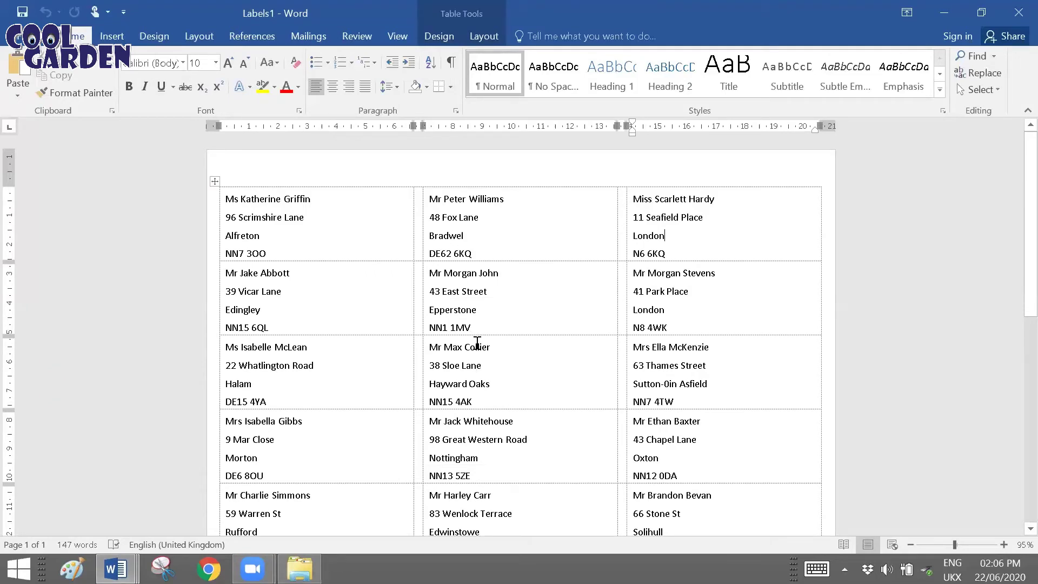
Close the merged labels document without saving it, and close the label main document
{"action": "left_click", "coordinate": [1019, 12]}
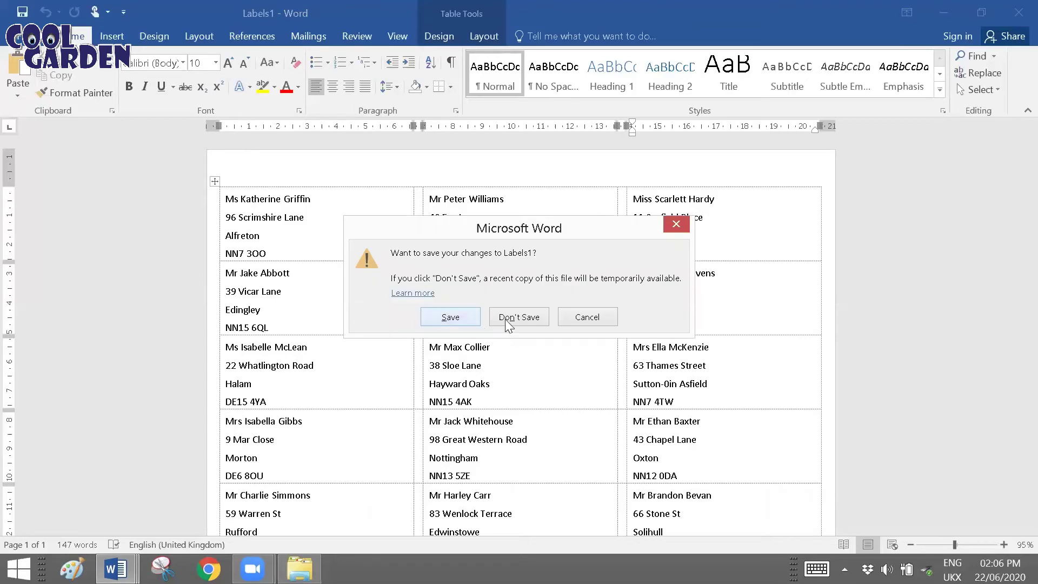
{"action": "left_click", "coordinate": [518, 317]}
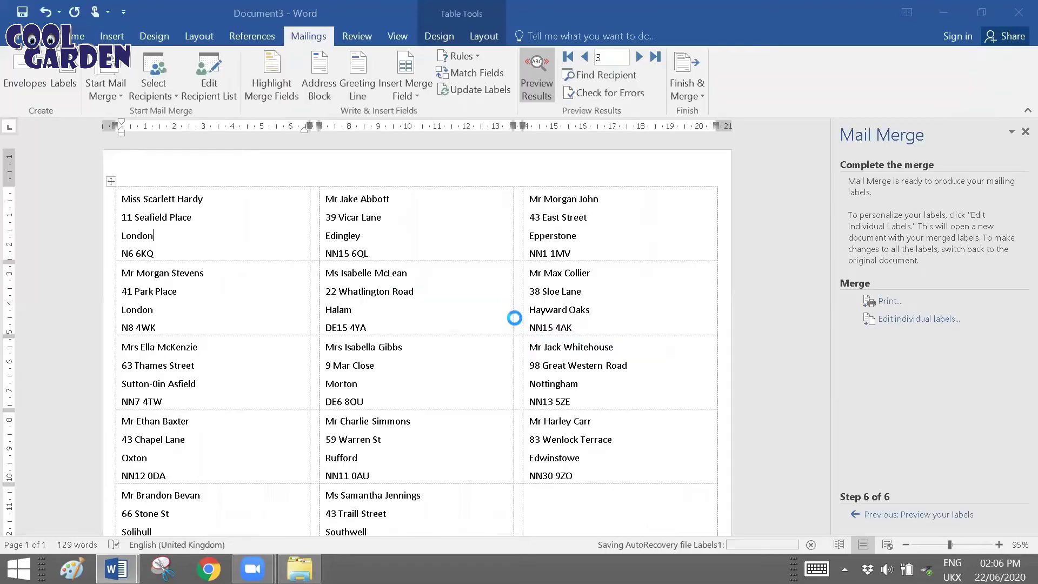
{"action": "left_click", "coordinate": [1017, 11]}
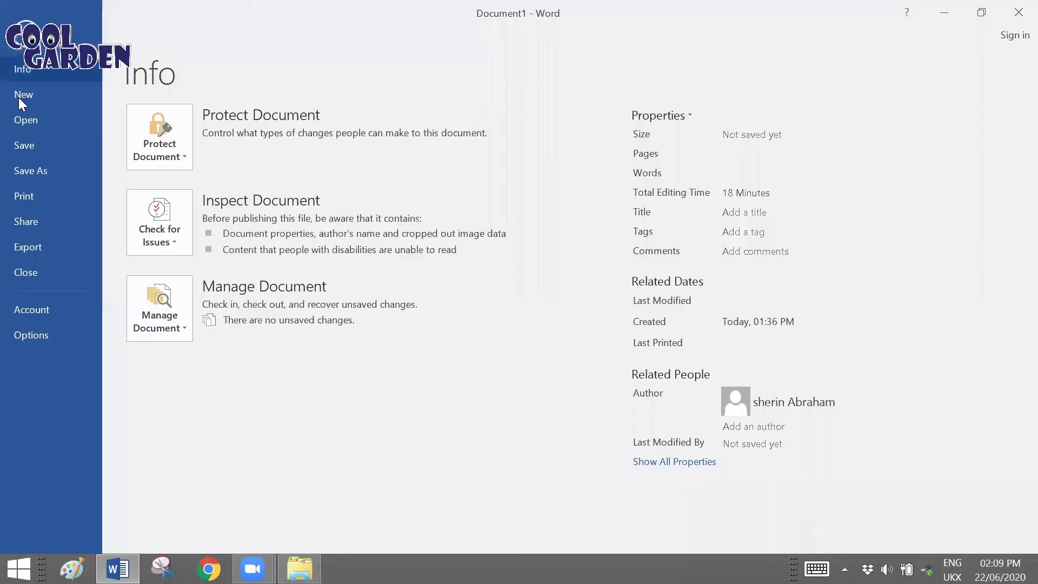
Create a blank document and set it up as mail merge labels for page printers with the Microsoft 30 Per Page address label, 2.54 × 6.67 cm
{"action": "left_click", "coordinate": [19, 98]}
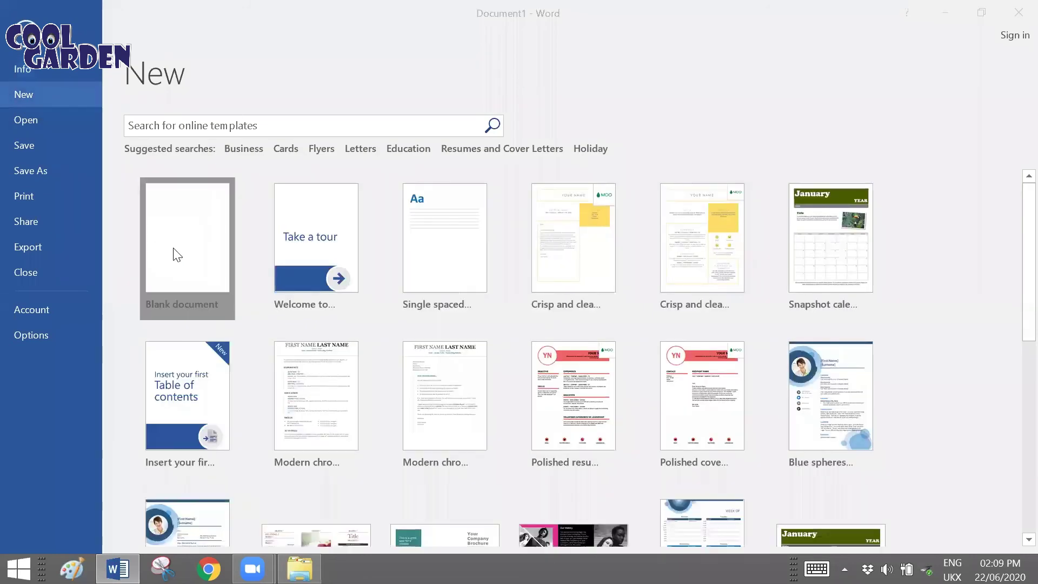
{"action": "left_click", "coordinate": [177, 255]}
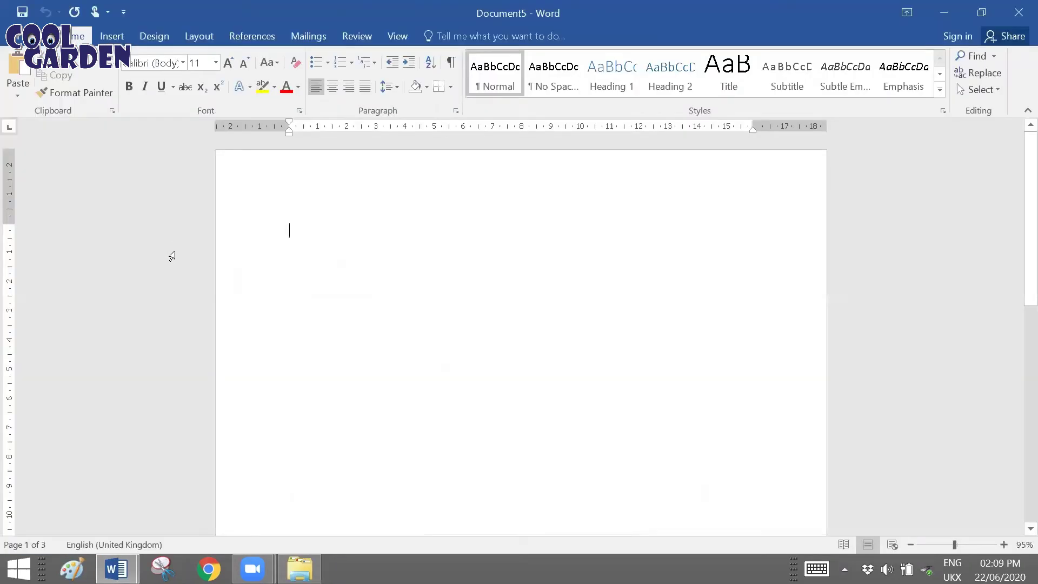
{"action": "left_click", "coordinate": [293, 35]}
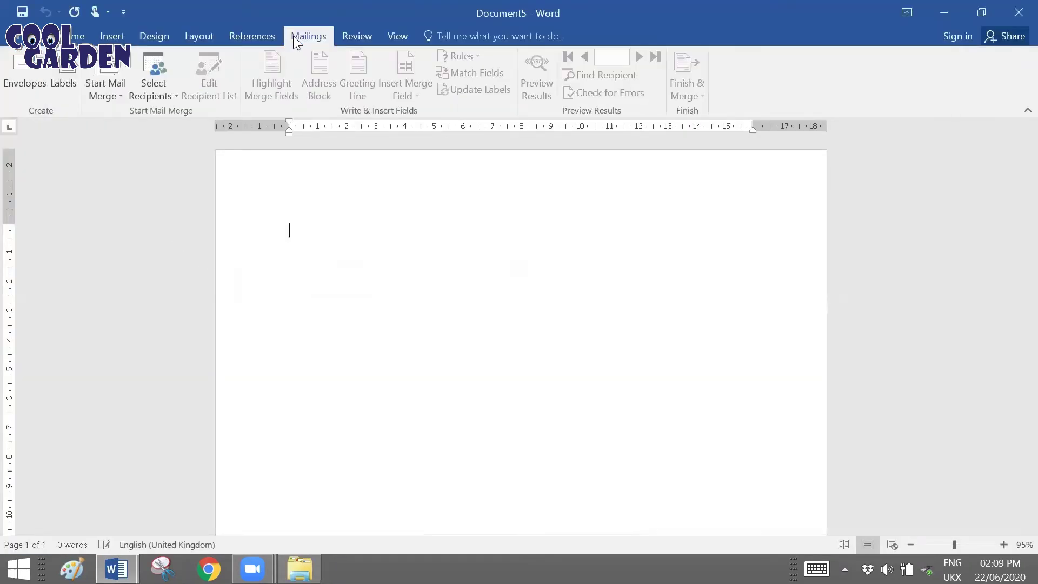
{"action": "left_click", "coordinate": [106, 100]}
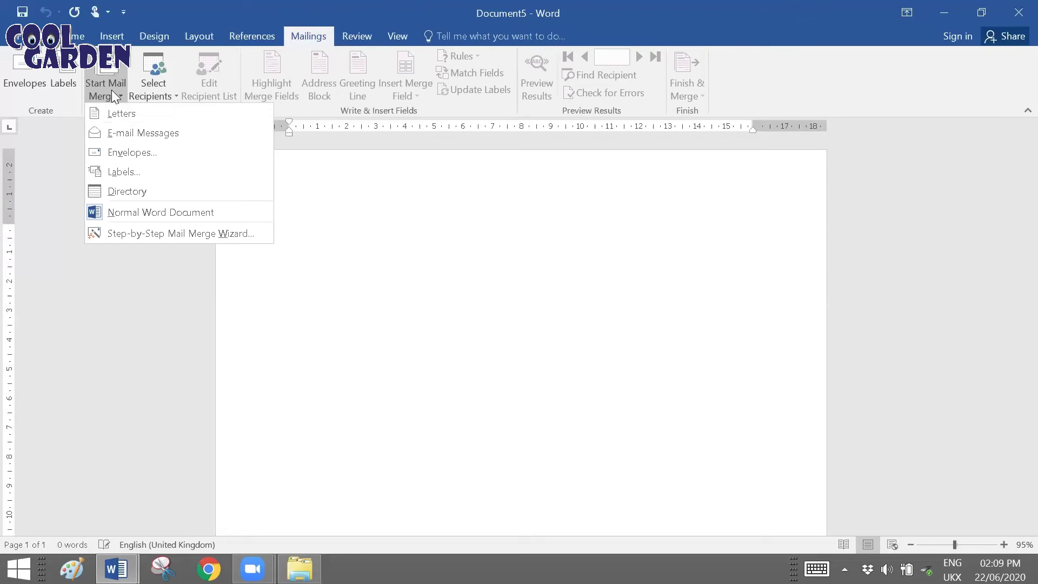
{"action": "left_click", "coordinate": [125, 170]}
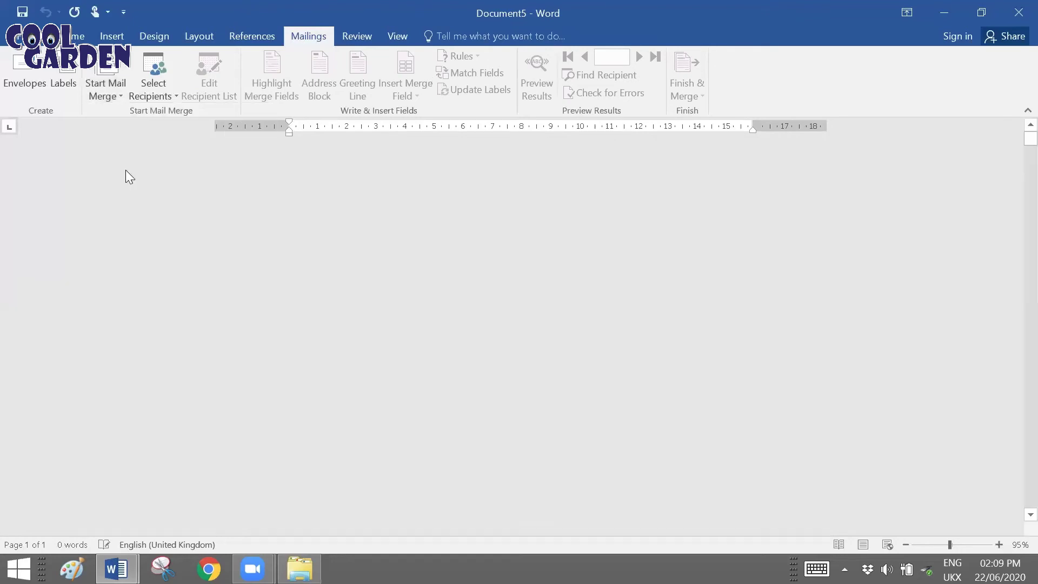
{"action": "left_click_drag", "start_coordinate": [483, 156], "coordinate": [513, 152]}
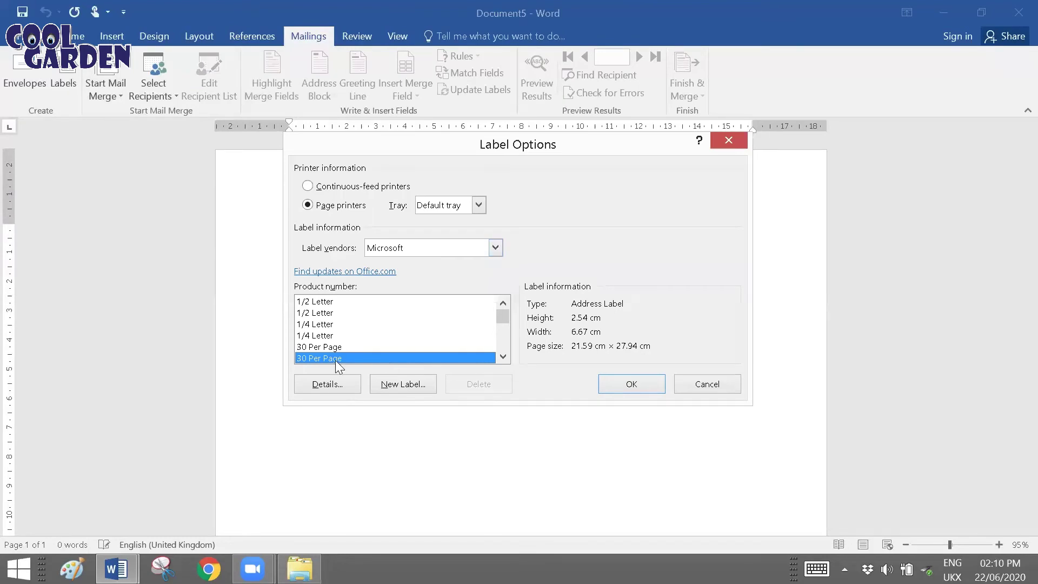
{"action": "left_click", "coordinate": [630, 385]}
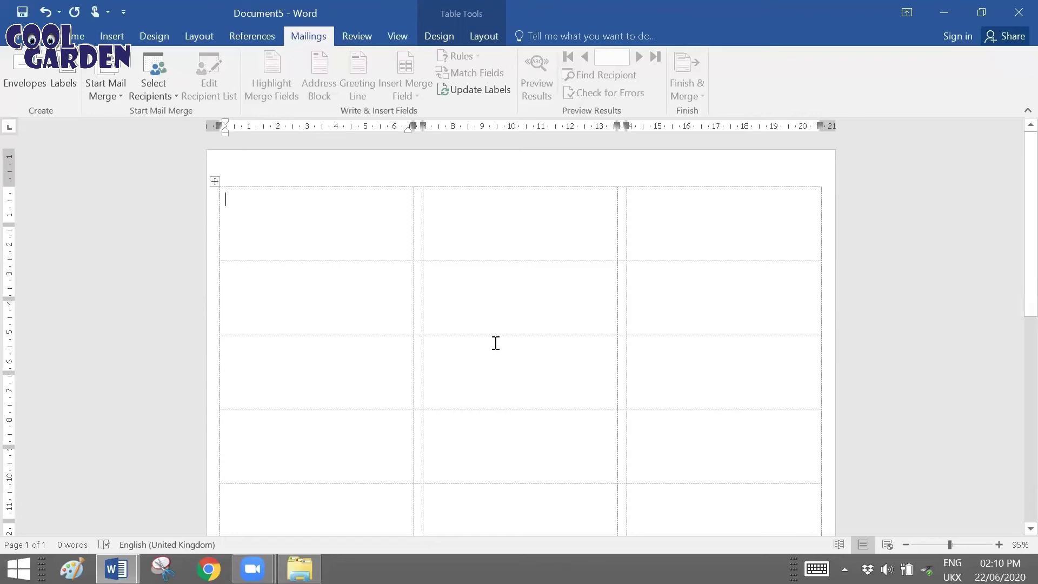
Check the View Gridlines setting of the label table
{"action": "left_click", "coordinate": [510, 376]}
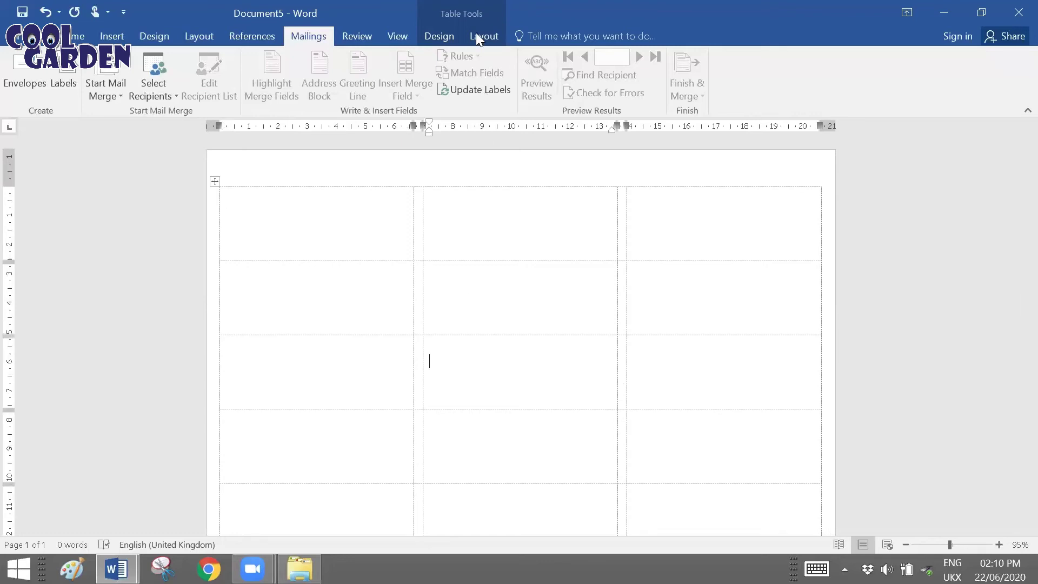
{"action": "left_click", "coordinate": [477, 35]}
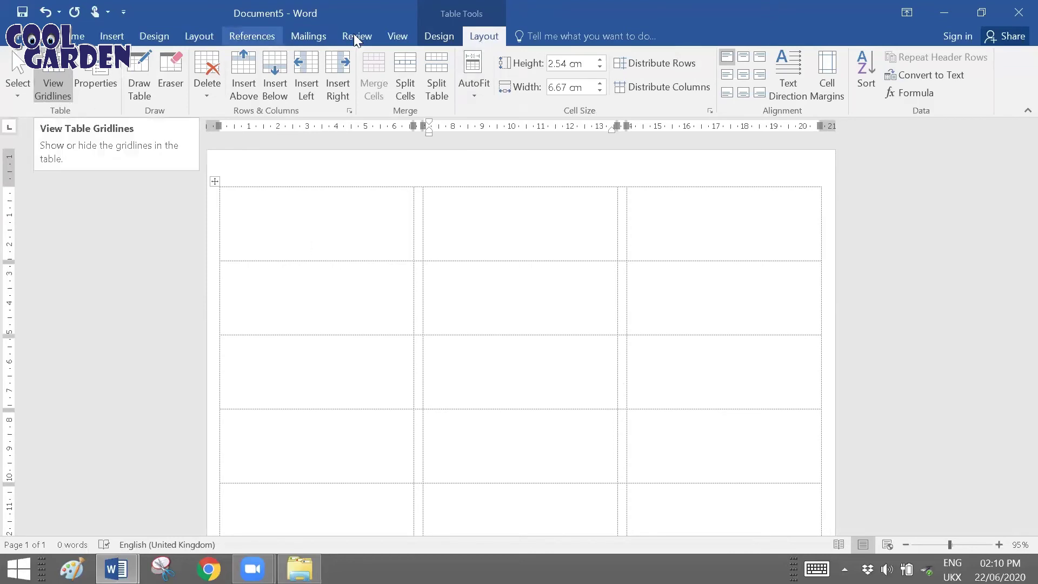
{"action": "left_click", "coordinate": [327, 36]}
Attach the existing recipient list Datasource.csv from NIOS X > Practicals Data > Word Files > Mail Merging on drive F
{"action": "left_click", "coordinate": [259, 200]}
{"action": "left_click", "coordinate": [155, 92]}
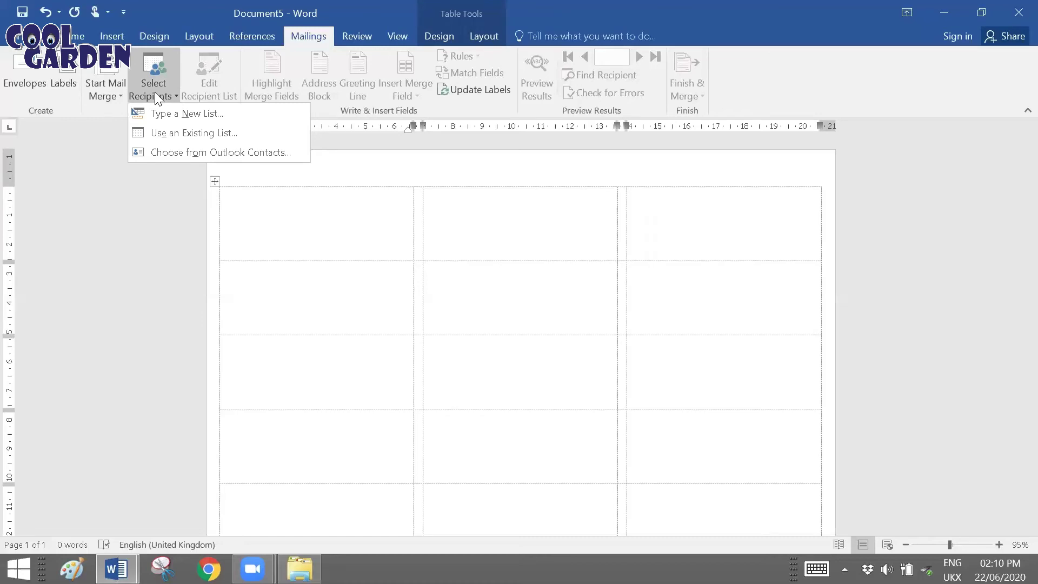
{"action": "left_click", "coordinate": [236, 135]}
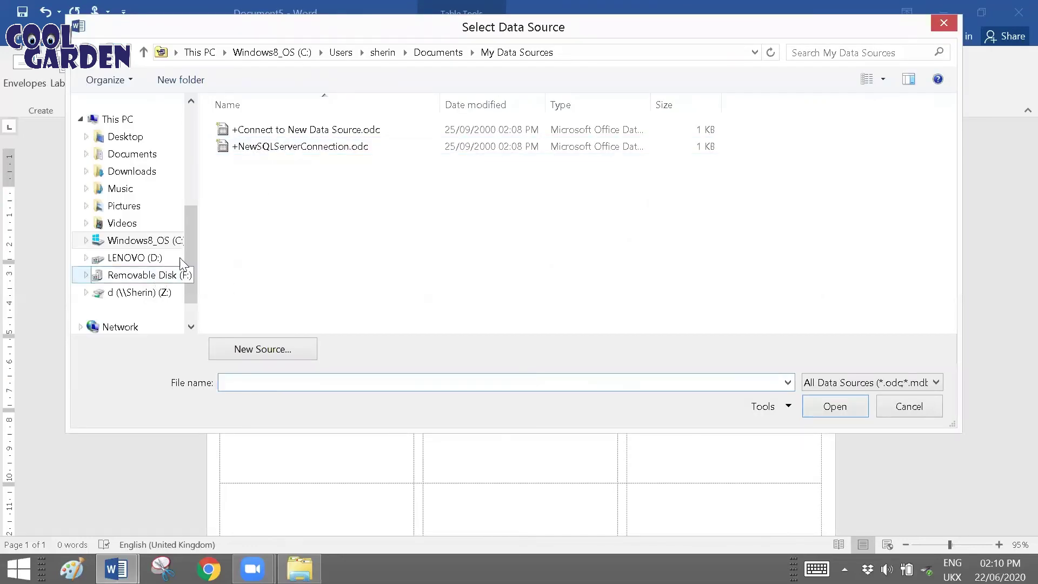
{"action": "left_click", "coordinate": [130, 277]}
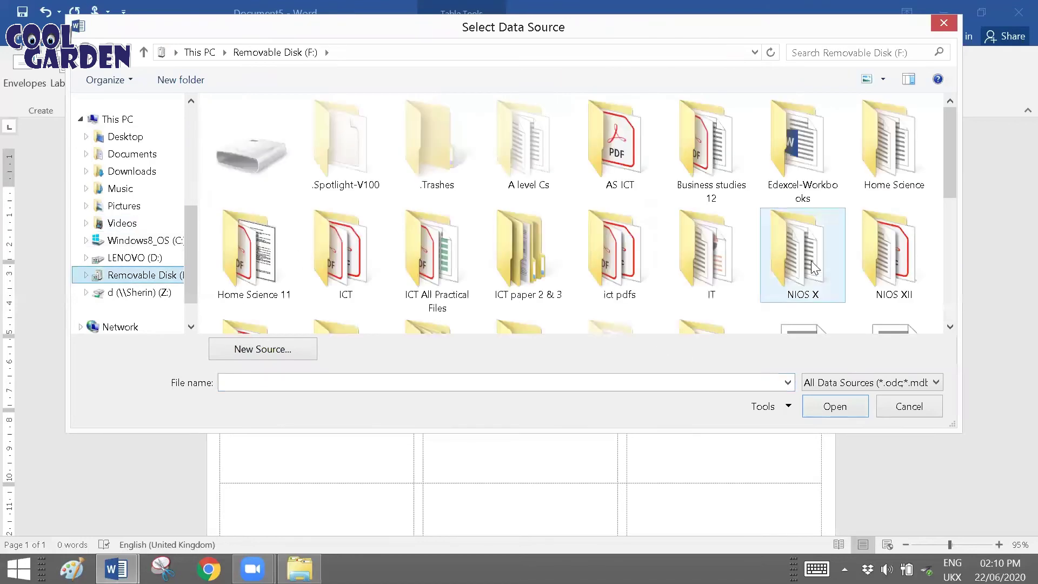
{"action": "double_click", "coordinate": [791, 241]}
{"action": "double_click", "coordinate": [246, 162]}
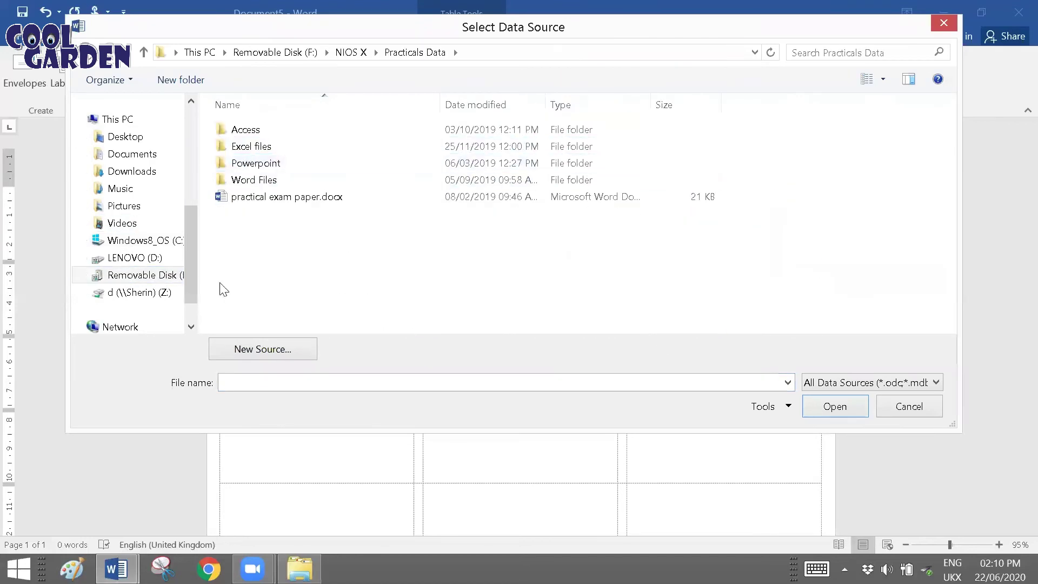
{"action": "double_click", "coordinate": [286, 181]}
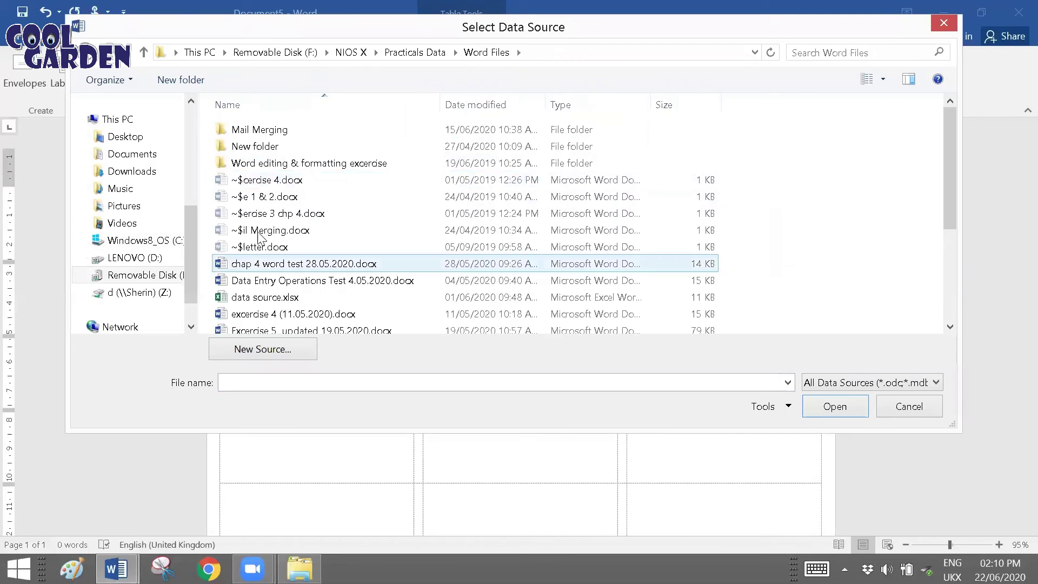
{"action": "double_click", "coordinate": [280, 133]}
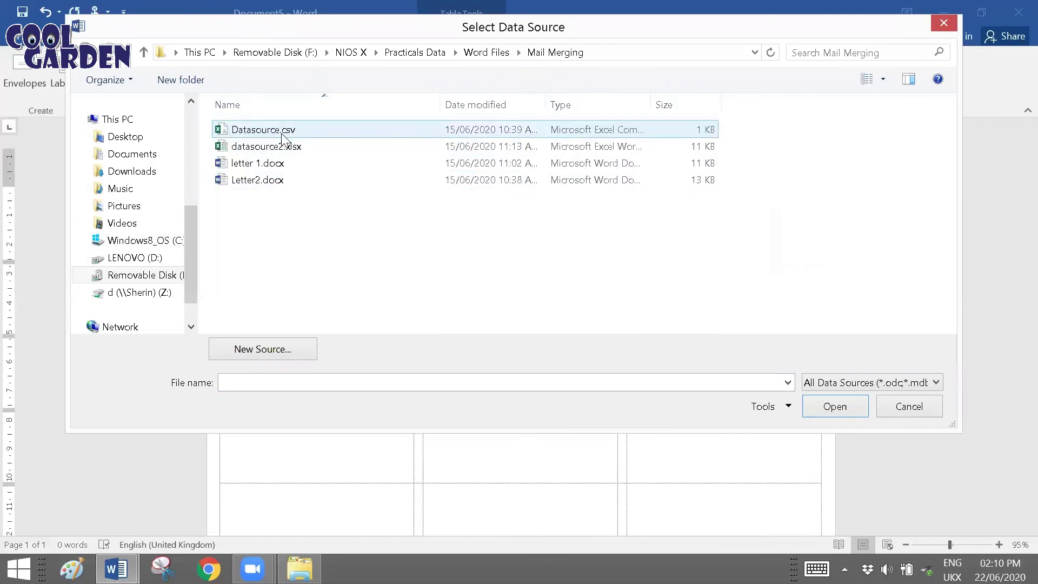
{"action": "left_click", "coordinate": [309, 130]}
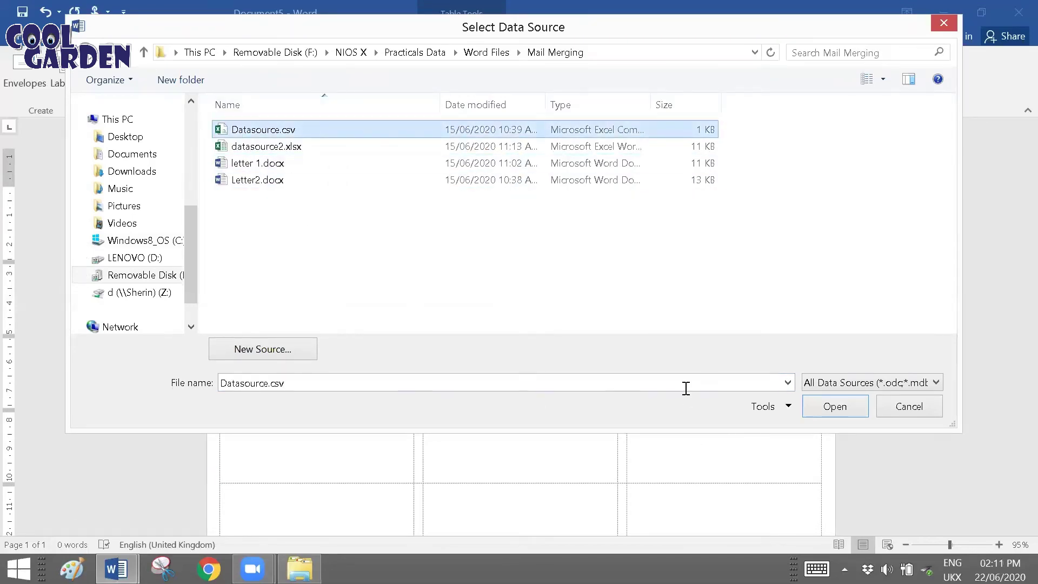
{"action": "left_click", "coordinate": [847, 408]}
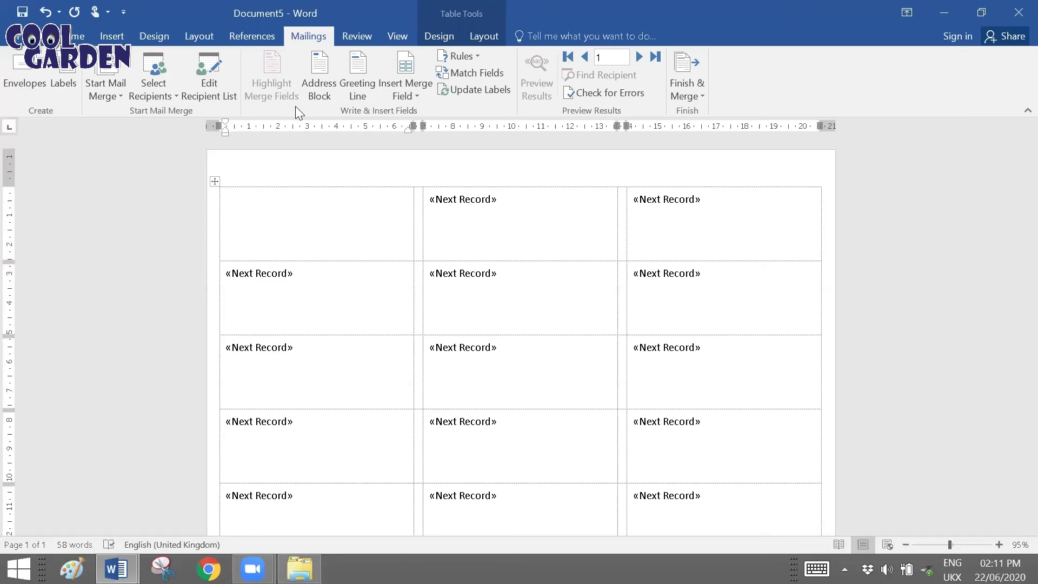
Insert the Title and Regional_Manager merge fields, separated by a space, on one line in the first label
{"action": "left_click", "coordinate": [403, 99]}
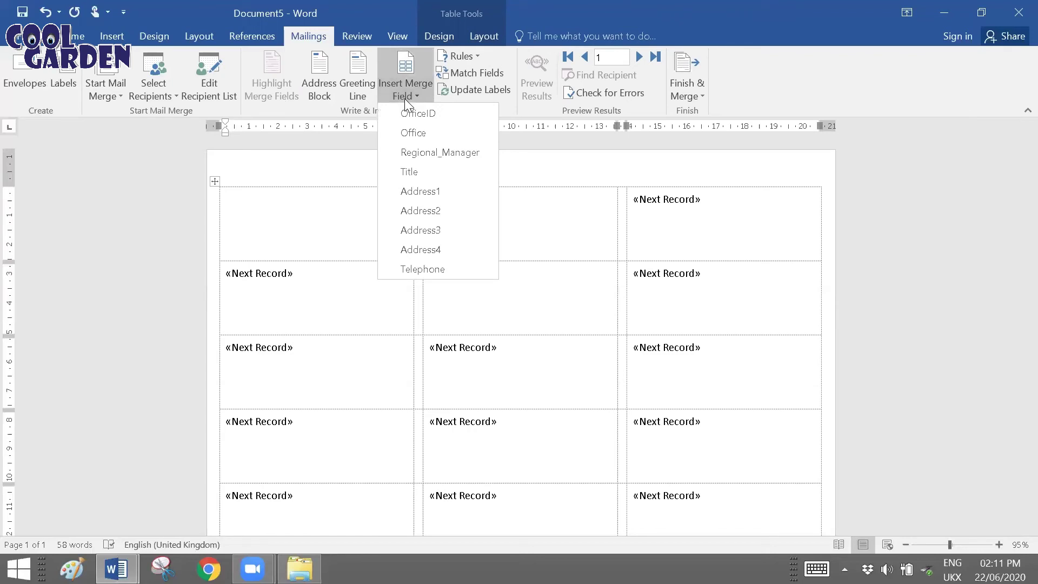
{"action": "left_click", "coordinate": [411, 171]}
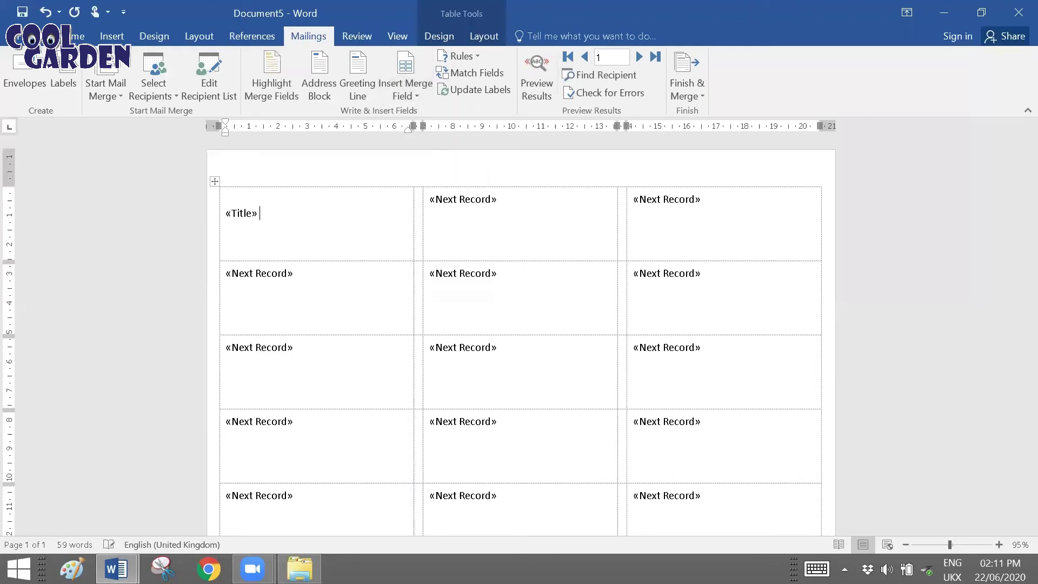
{"action": "left_click", "coordinate": [413, 98]}
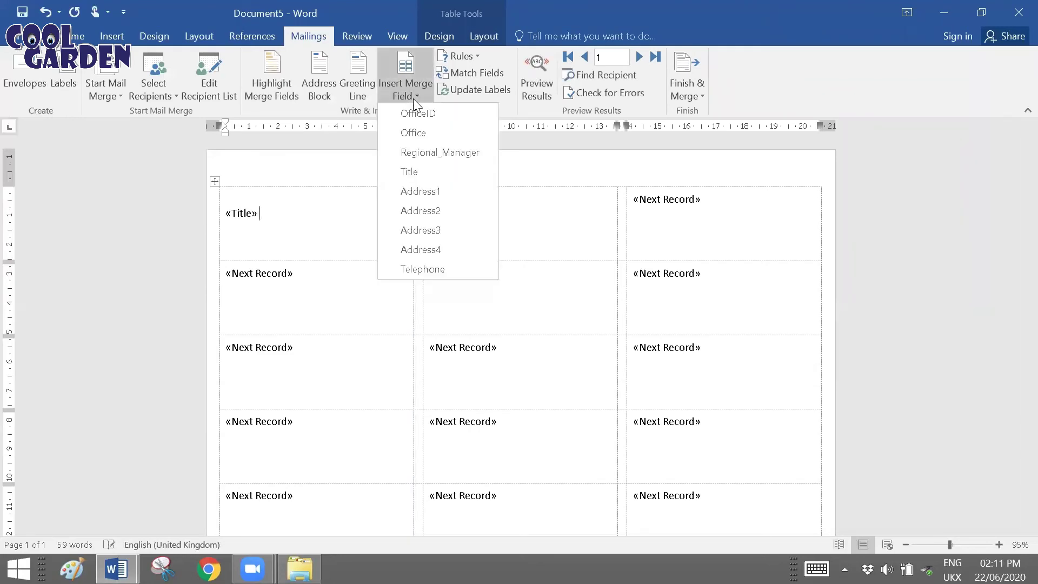
{"action": "left_click", "coordinate": [427, 152]}
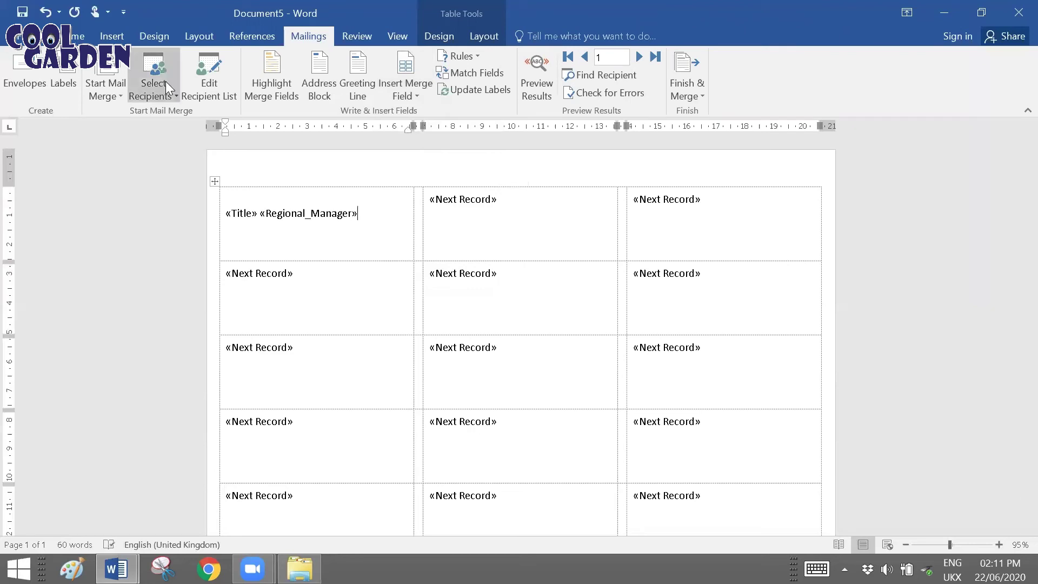
Insert the Address1 and Address2 merge fields, separated by a space, on the second line of the first label's address
{"action": "key", "text": "Return"}
{"action": "left_click", "coordinate": [414, 96]}
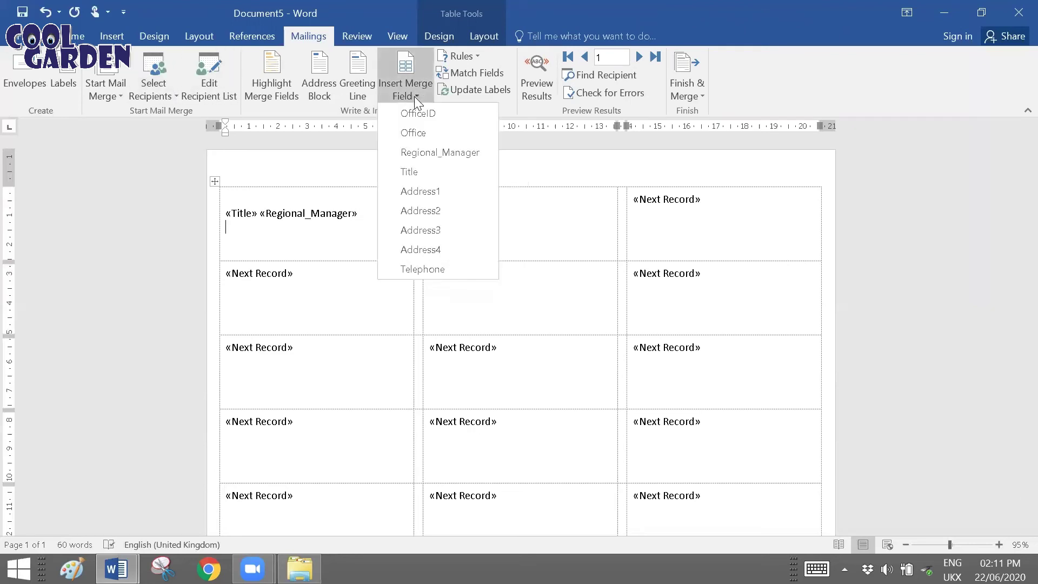
{"action": "left_click", "coordinate": [432, 190]}
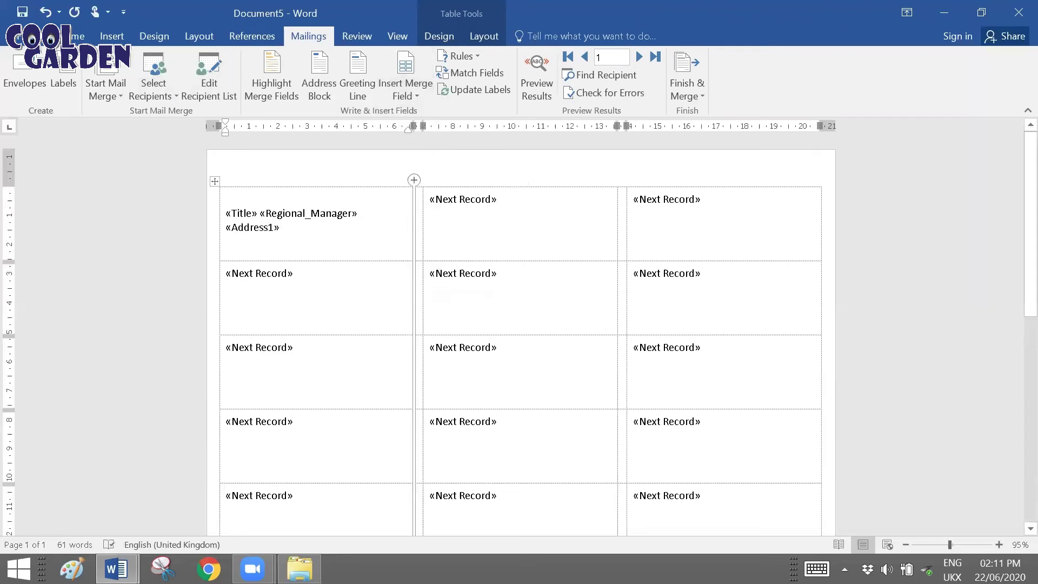
{"action": "left_click", "coordinate": [417, 96]}
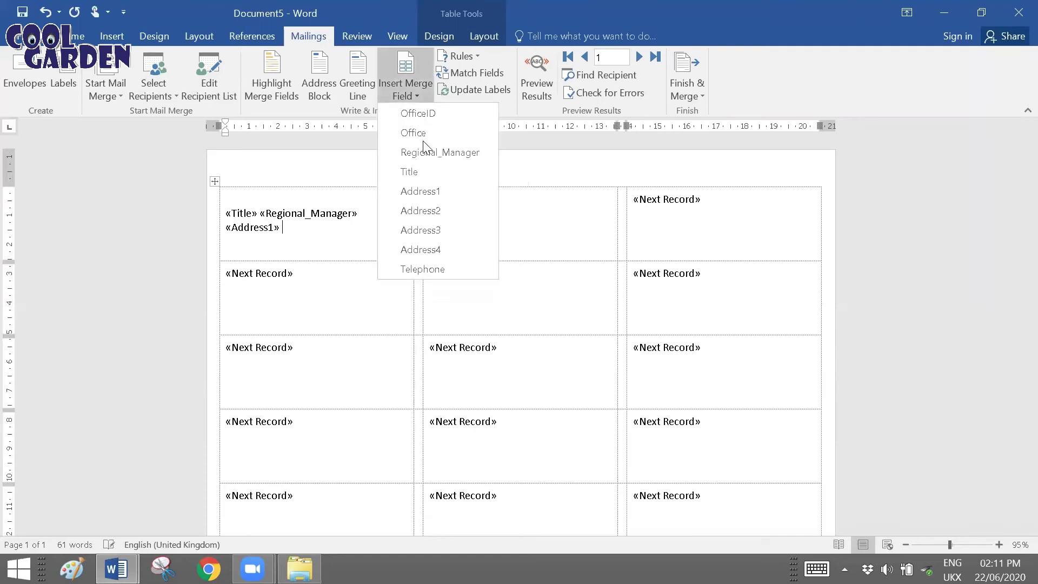
{"action": "left_click", "coordinate": [431, 210]}
Insert the Address3 and Address4 merge fields, separated by a space, on a third line in the first label
{"action": "key", "text": "Return"}
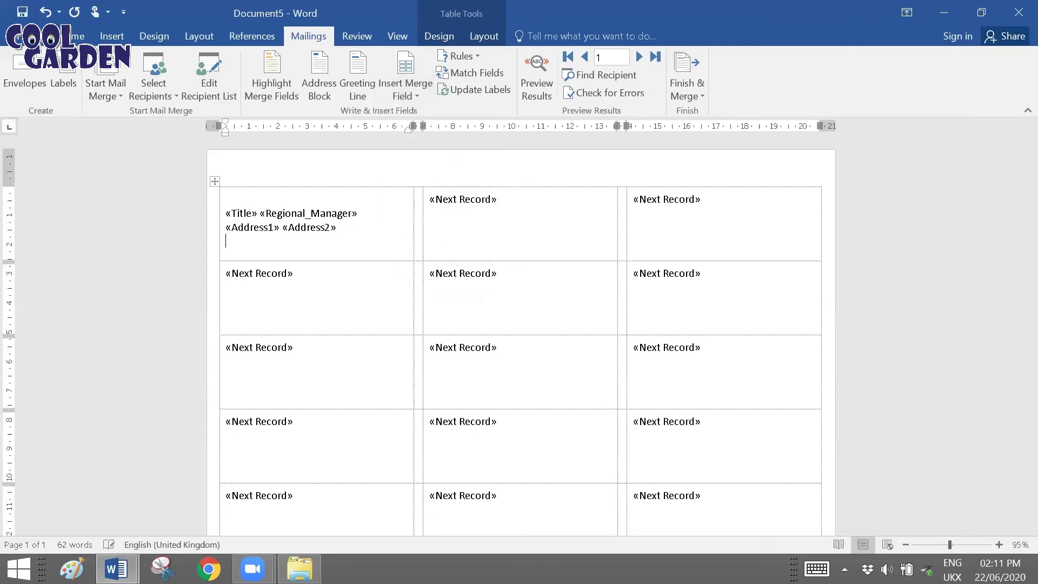
{"action": "left_click", "coordinate": [417, 97]}
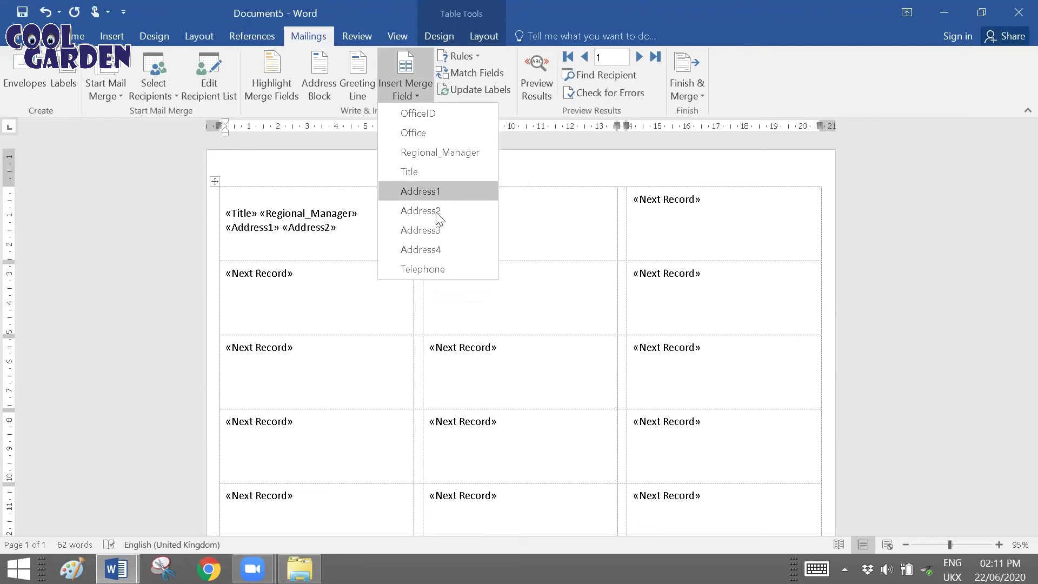
{"action": "left_click", "coordinate": [439, 228]}
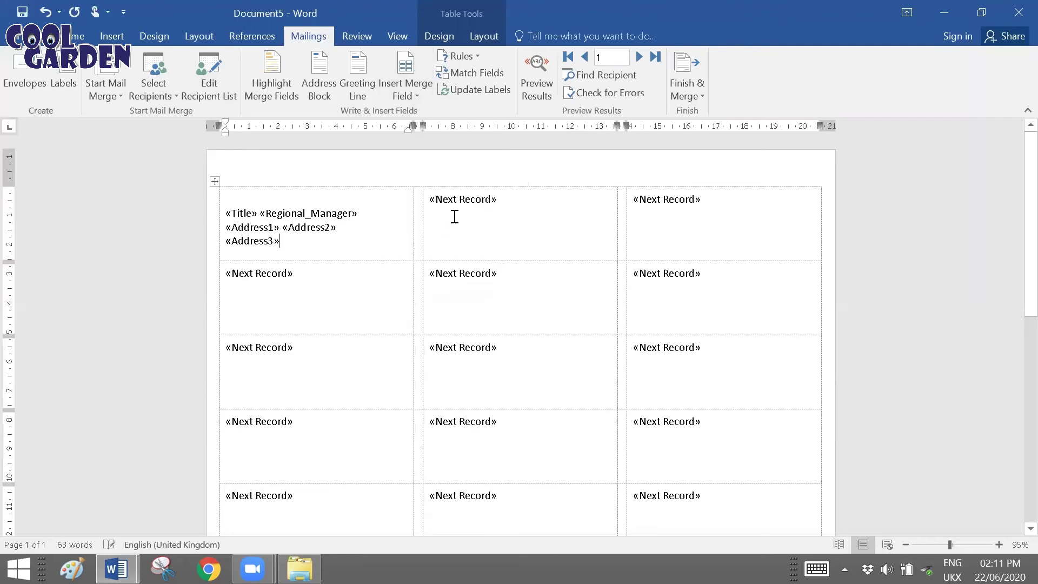
{"action": "left_click", "coordinate": [418, 97]}
{"action": "left_click", "coordinate": [450, 249]}
{"action": "key", "text": "Delete"}
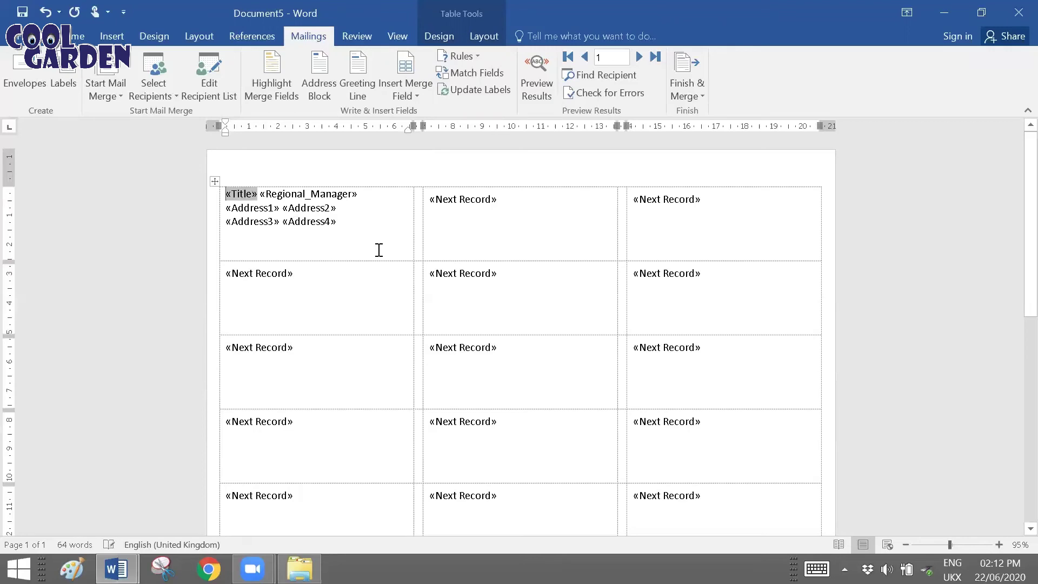
{"action": "key", "text": "Return"}
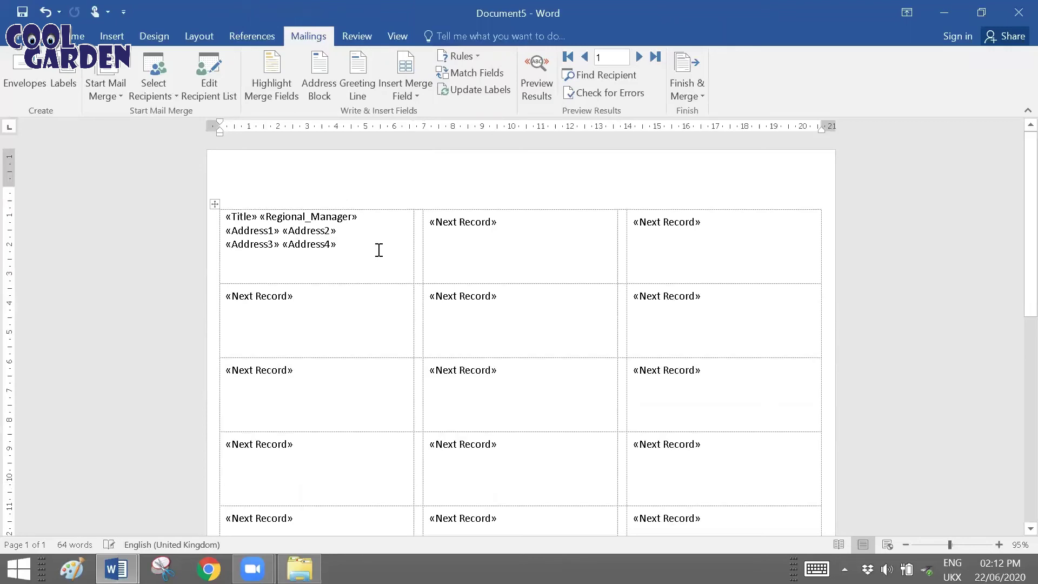
{"action": "key", "text": "ctrl+z"}
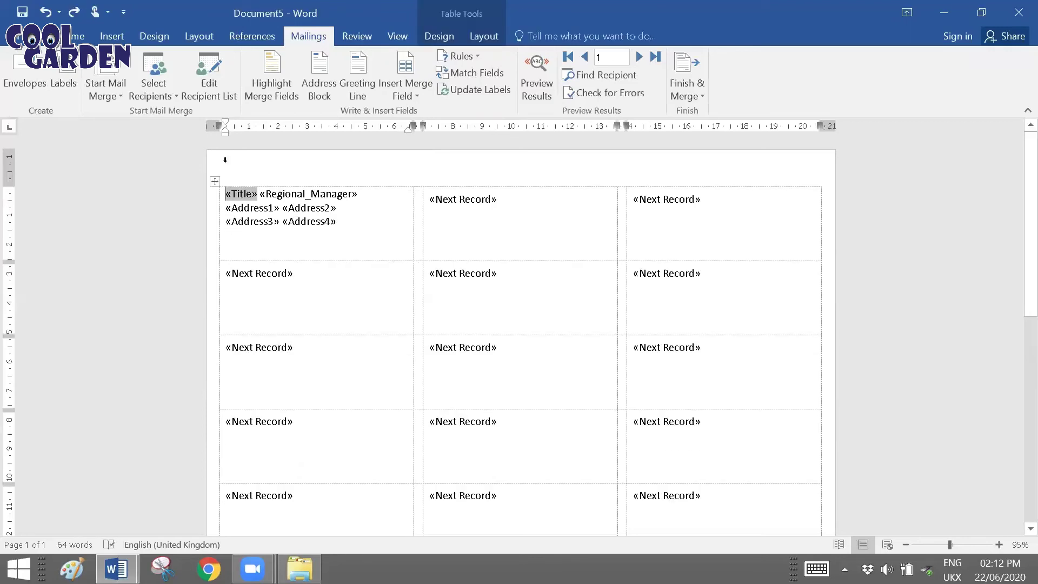
{"action": "key", "text": "Return"}
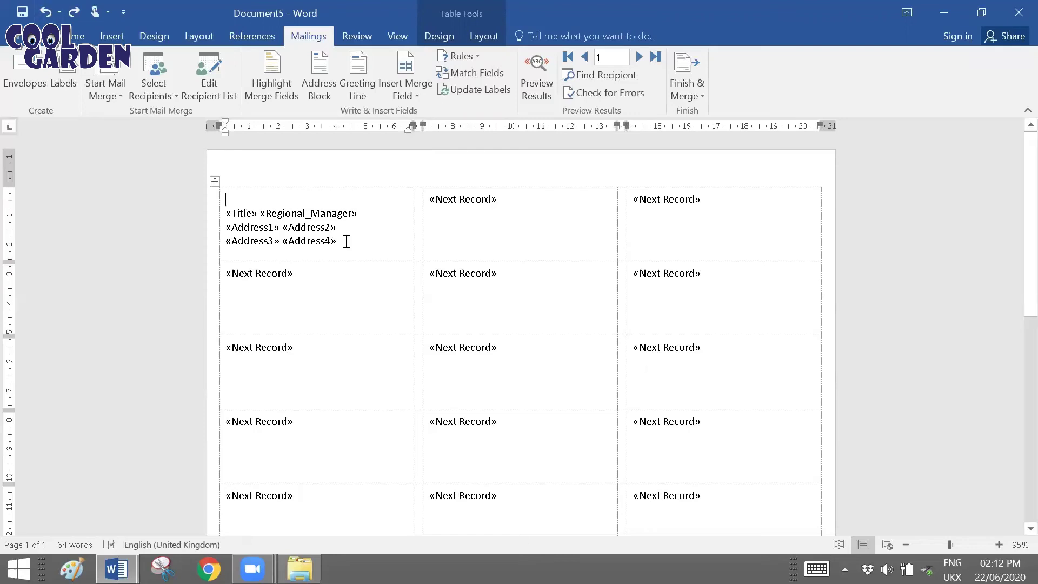
Set the font size of all three merge field lines in the first label to 12
{"action": "triple_click", "coordinate": [287, 235]}
{"action": "left_click", "coordinate": [75, 36]}
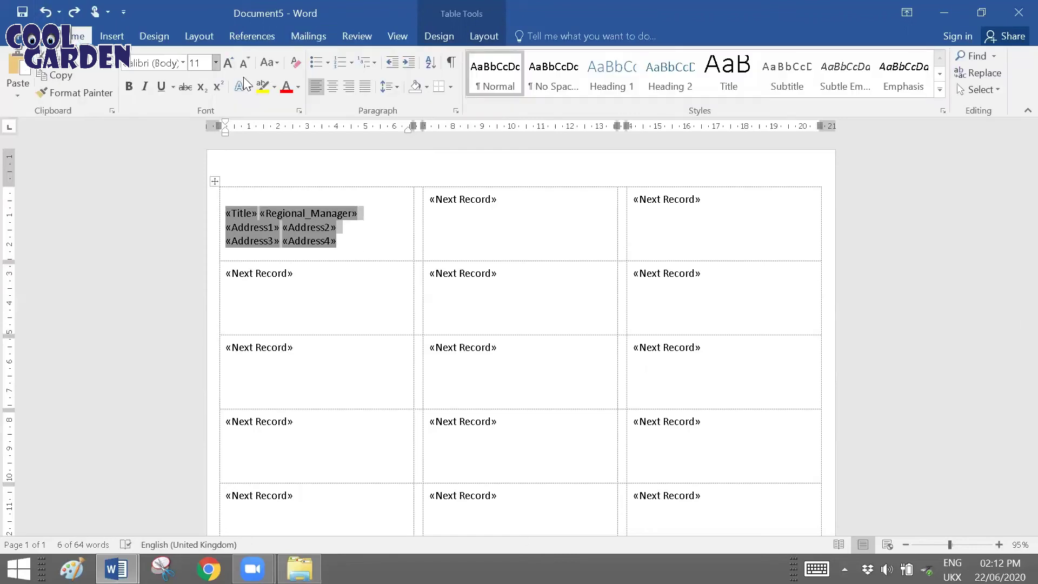
{"action": "left_click", "coordinate": [215, 64]}
{"action": "left_click", "coordinate": [204, 152]}
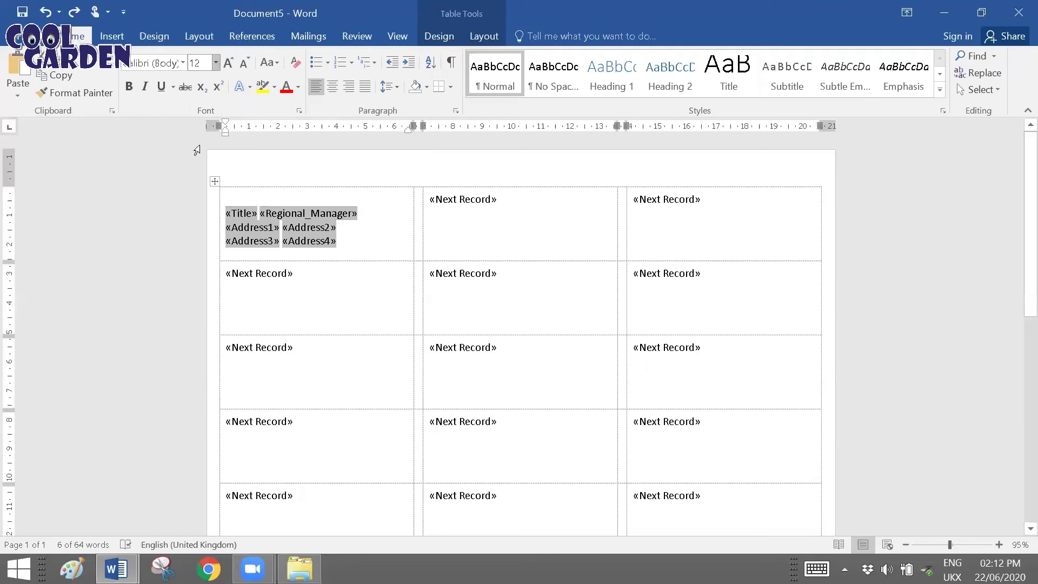
{"action": "left_click", "coordinate": [352, 238]}
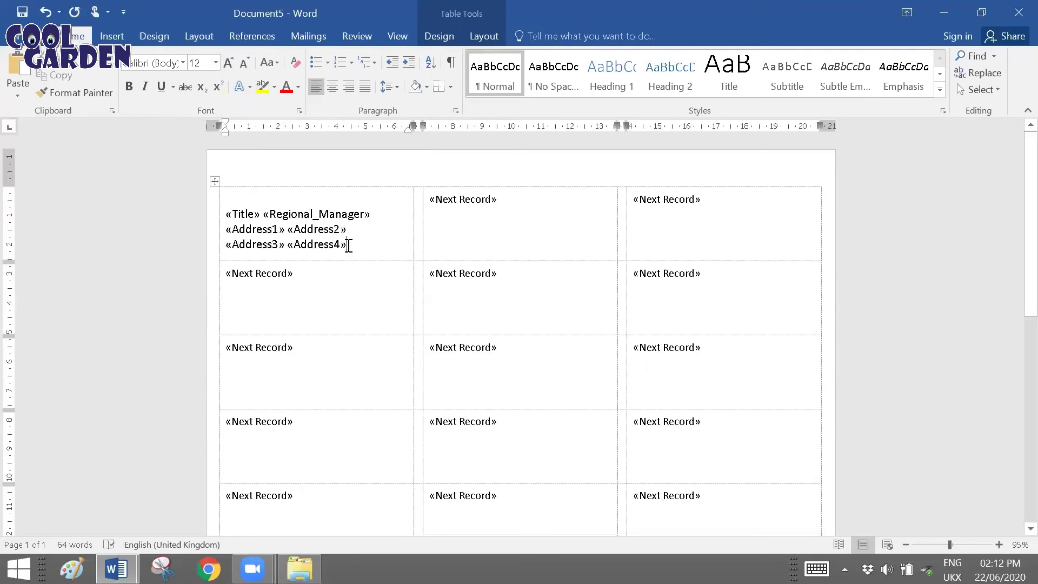
Preview the first label with recipient data, and switch back to showing the merge fields
{"action": "left_click", "coordinate": [308, 38]}
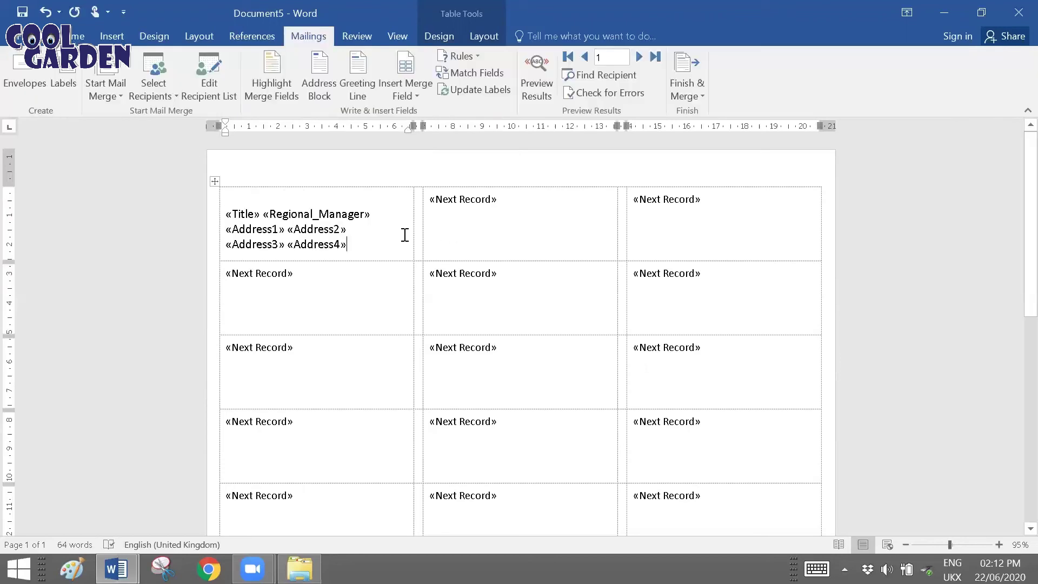
{"action": "left_click", "coordinate": [537, 70]}
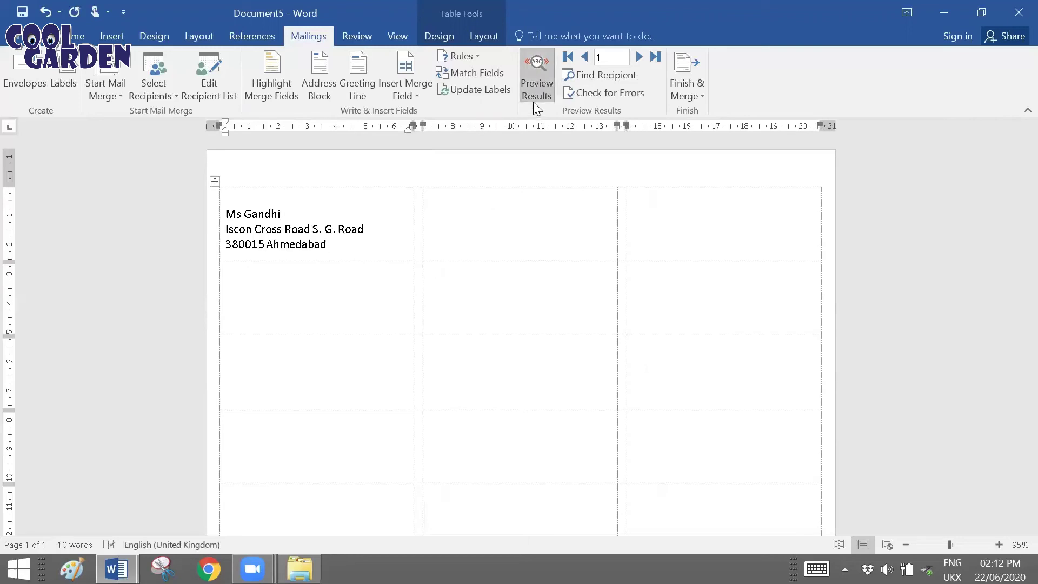
{"action": "left_click", "coordinate": [530, 67]}
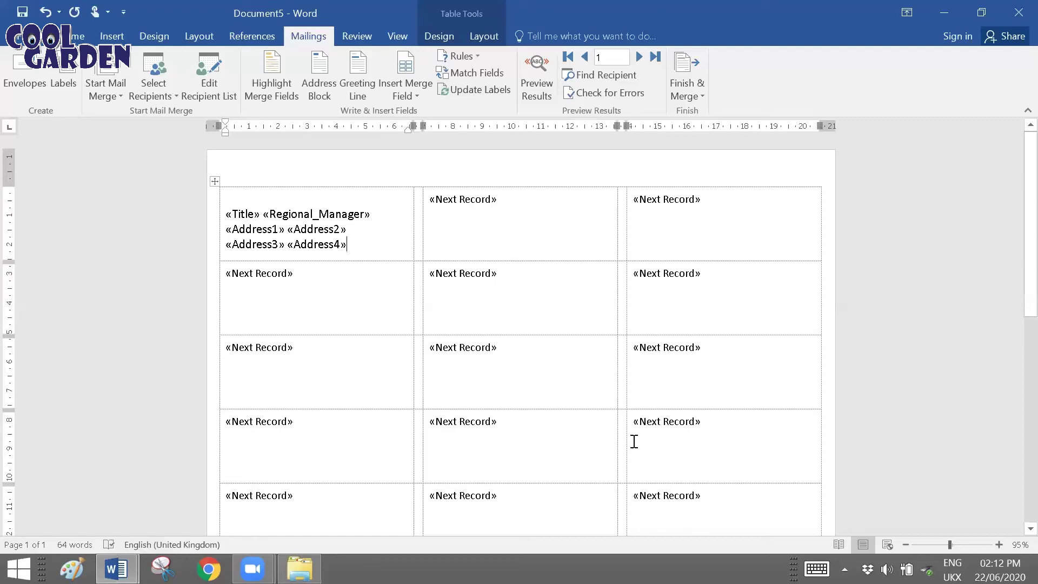
Update the labels so the first label's merge fields are copied to every label, and look through the sheet
{"action": "left_click", "coordinate": [471, 91]}
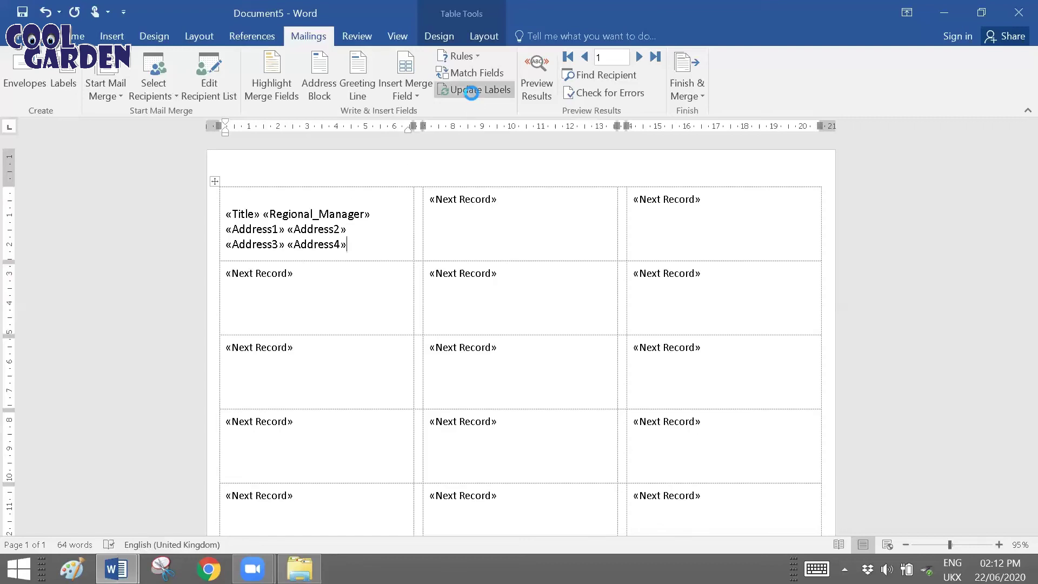
{"action": "scroll", "coordinate": [519, 328], "scroll_direction": "down", "scroll_amount": 4}
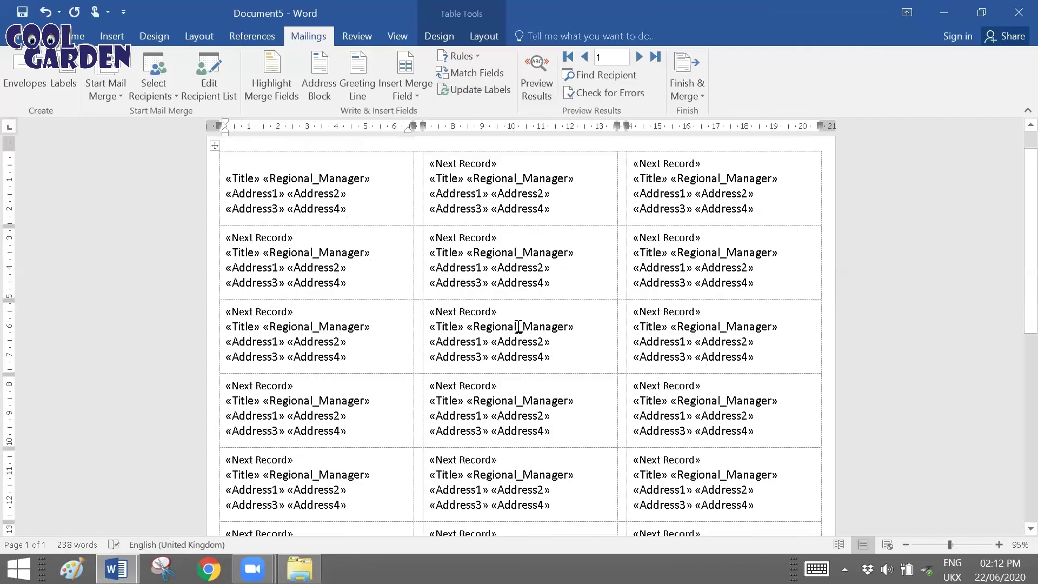
{"action": "scroll", "coordinate": [519, 328], "scroll_direction": "down", "scroll_amount": 2}
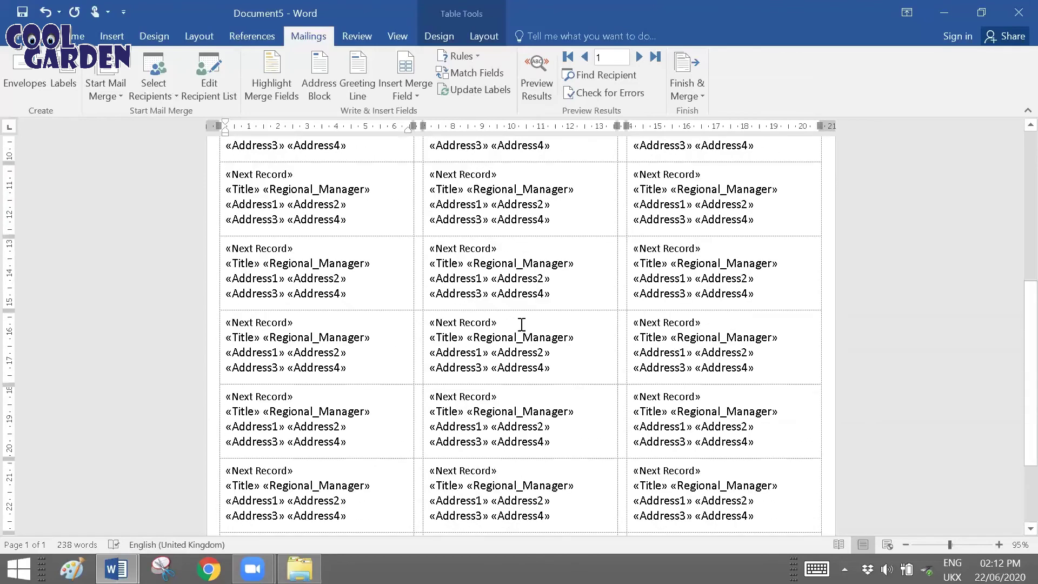
{"action": "scroll", "coordinate": [522, 324], "scroll_direction": "up", "scroll_amount": 6}
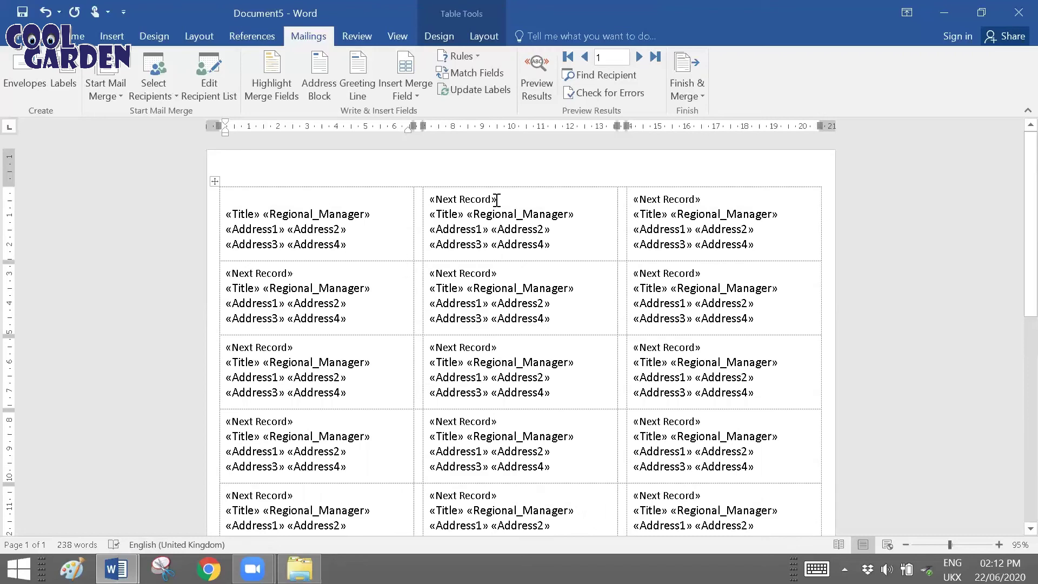
Preview the merge results and check the recipients' addresses across the label sheet
{"action": "left_click", "coordinate": [536, 71]}
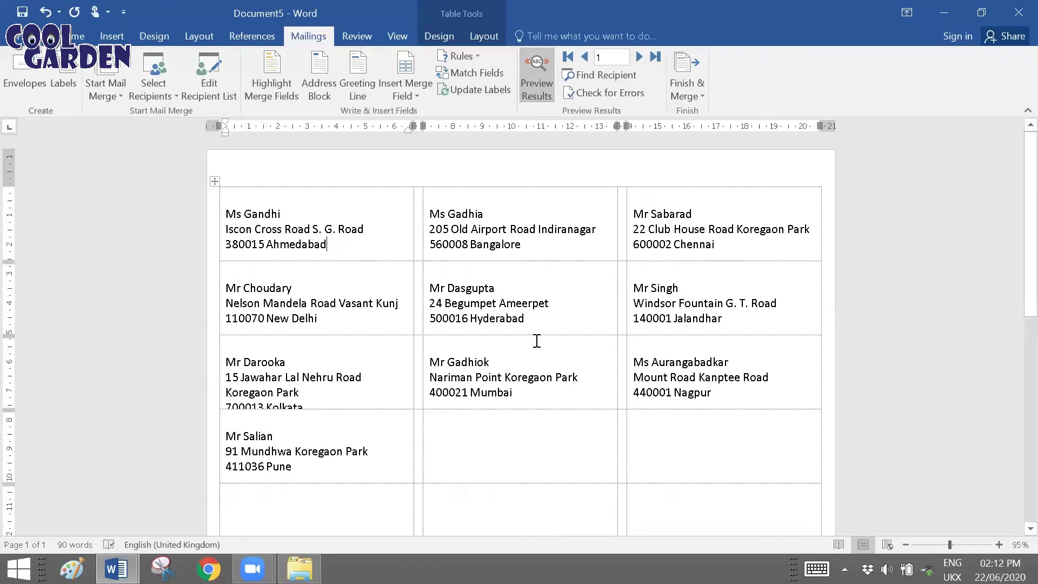
{"action": "scroll", "coordinate": [536, 340], "scroll_direction": "down", "scroll_amount": 1}
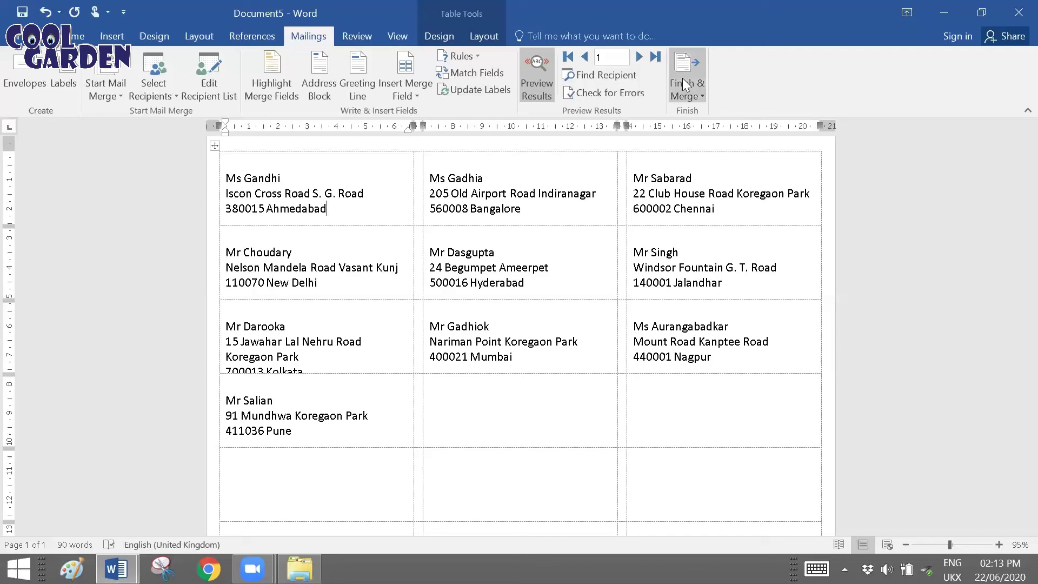
{"action": "scroll", "coordinate": [407, 331], "scroll_direction": "up", "scroll_amount": 1}
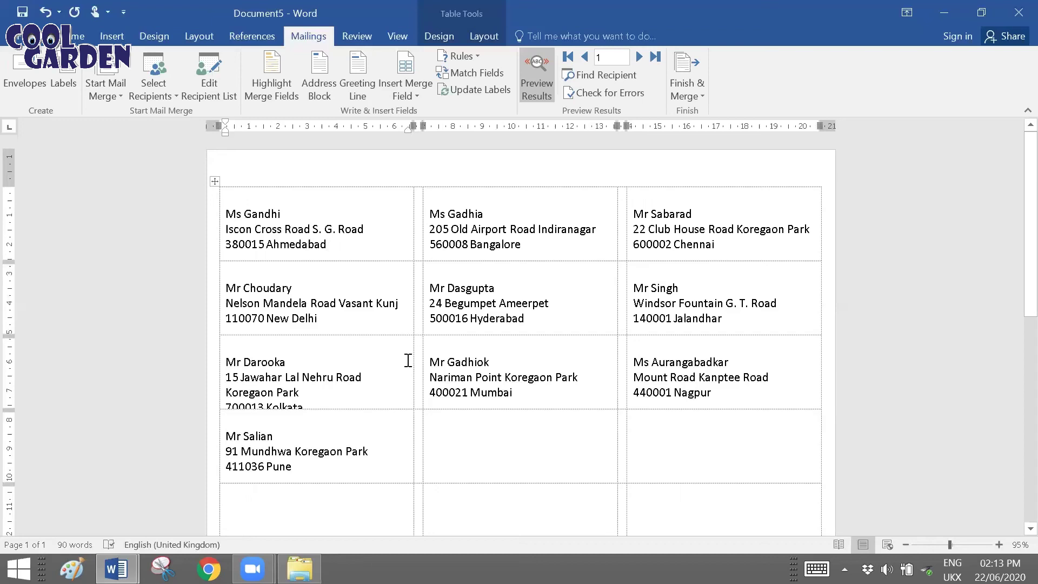
Finish the merge by sending all records to a new individual document, and look through the resulting labels
{"action": "left_click", "coordinate": [688, 84]}
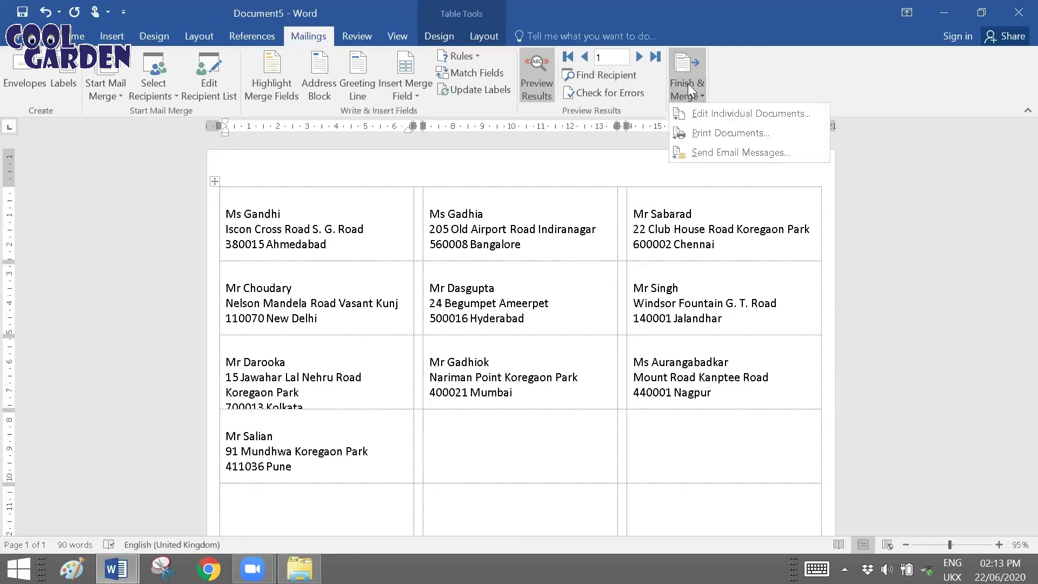
{"action": "left_click", "coordinate": [703, 115]}
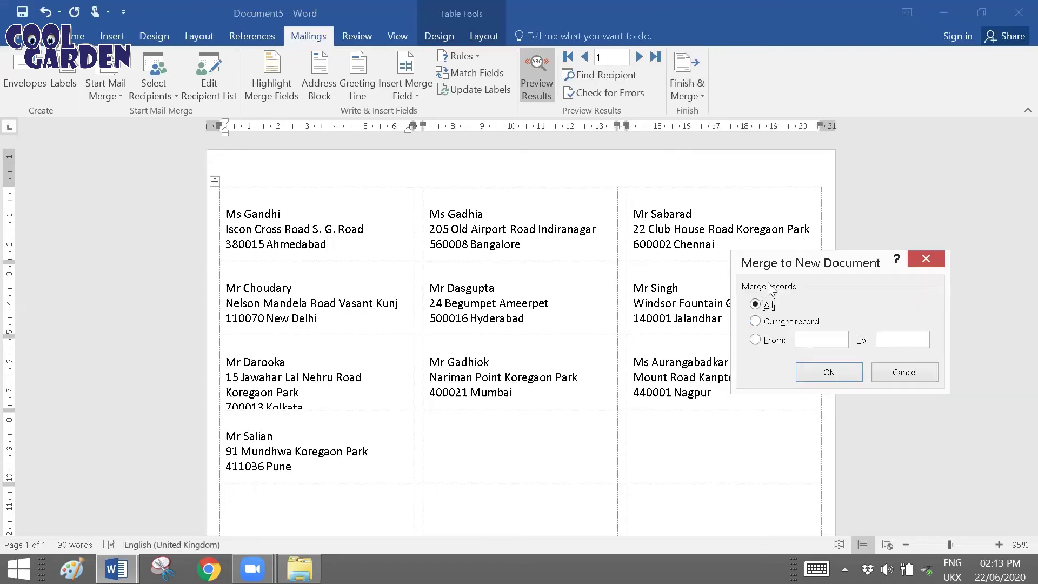
{"action": "left_click", "coordinate": [821, 379]}
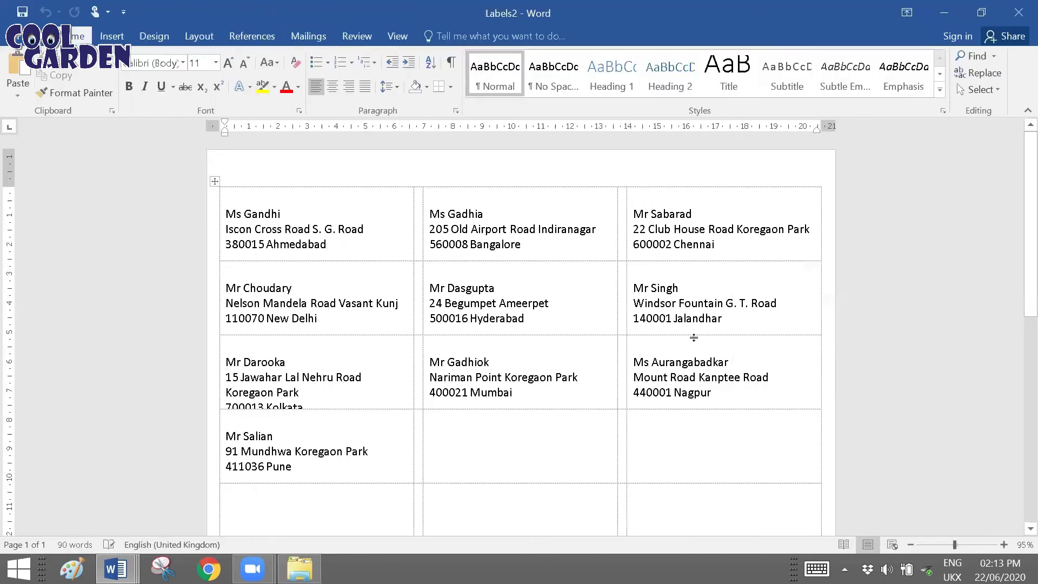
{"action": "scroll", "coordinate": [694, 337], "scroll_direction": "down", "scroll_amount": 6}
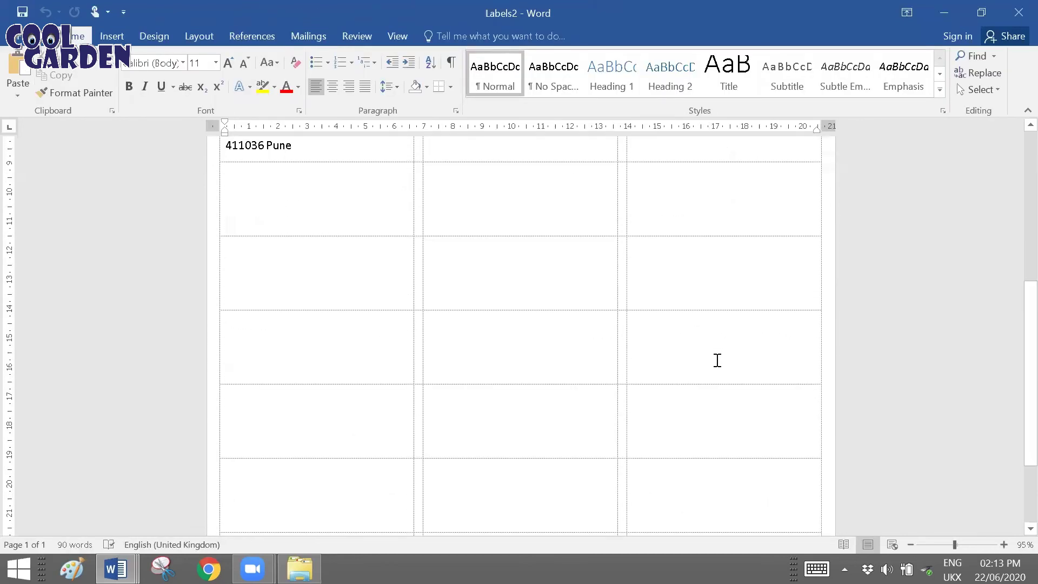
{"action": "scroll", "coordinate": [717, 361], "scroll_direction": "up", "scroll_amount": 6}
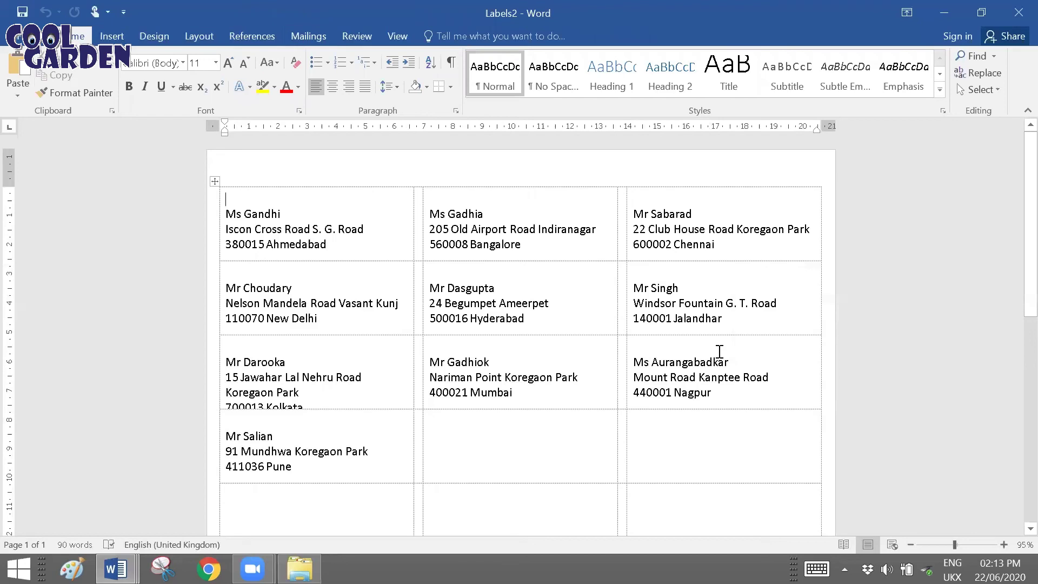